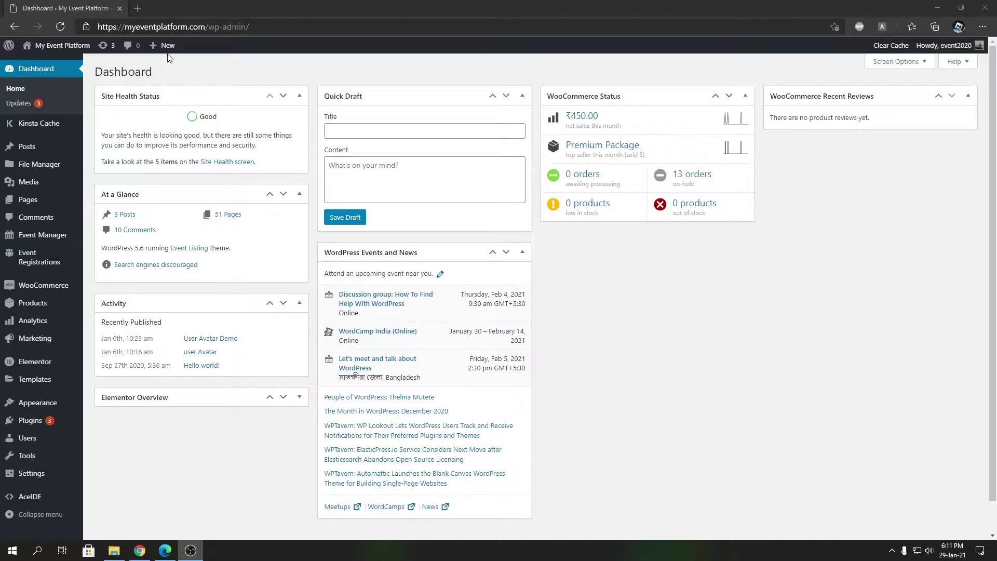
Create a new page from the admin bar's New menu and open it in Elementor as Elementor #804.
{"action": "mouse_move", "coordinate": [166, 49]}
{"action": "left_click", "coordinate": [161, 97]}
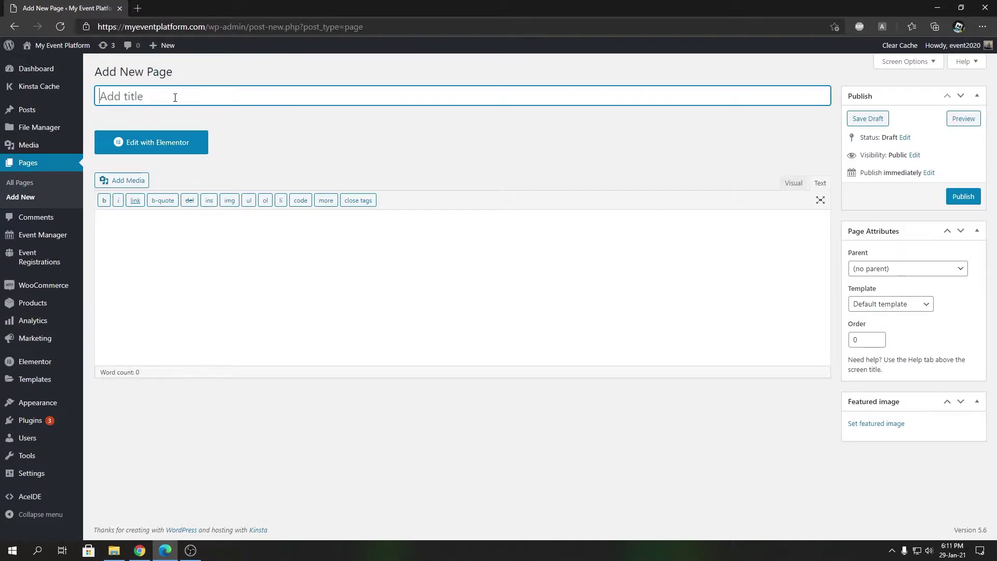
{"action": "left_click", "coordinate": [191, 145]}
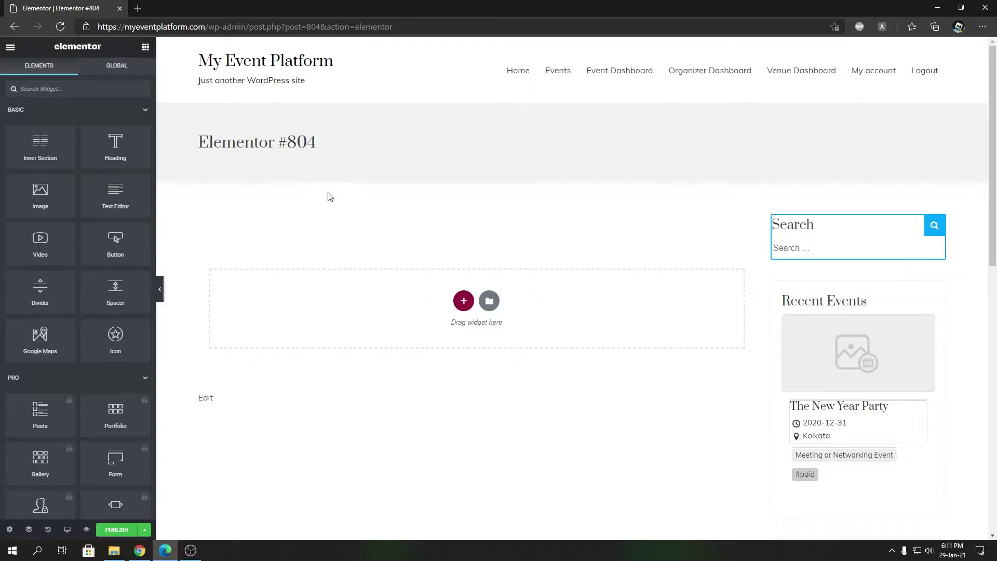
Open the site's Events page in a new tab, scroll its event grid, and return to Elementor.
{"action": "right_click", "coordinate": [562, 74]}
{"action": "left_click", "coordinate": [582, 78]}
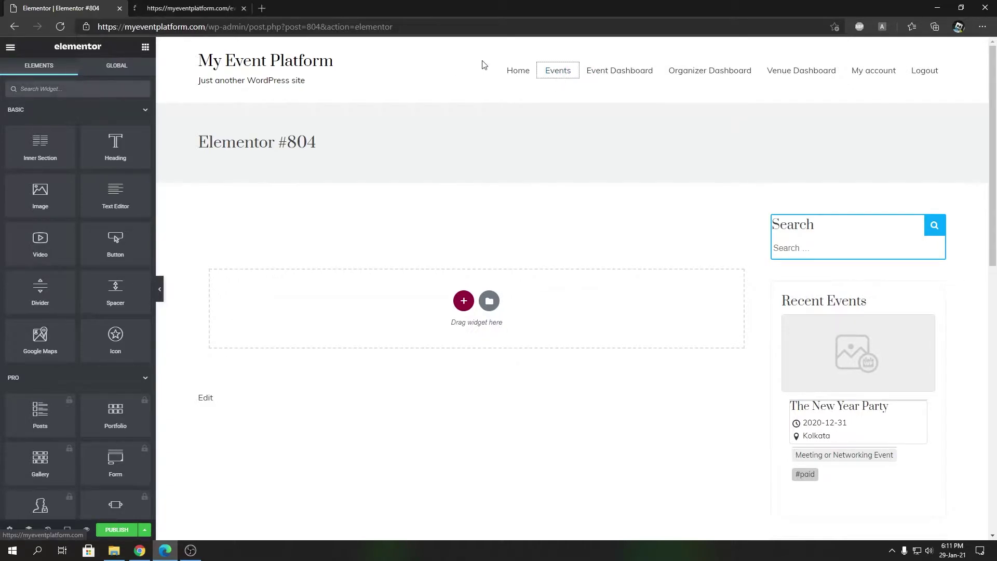
{"action": "left_click", "coordinate": [184, 8]}
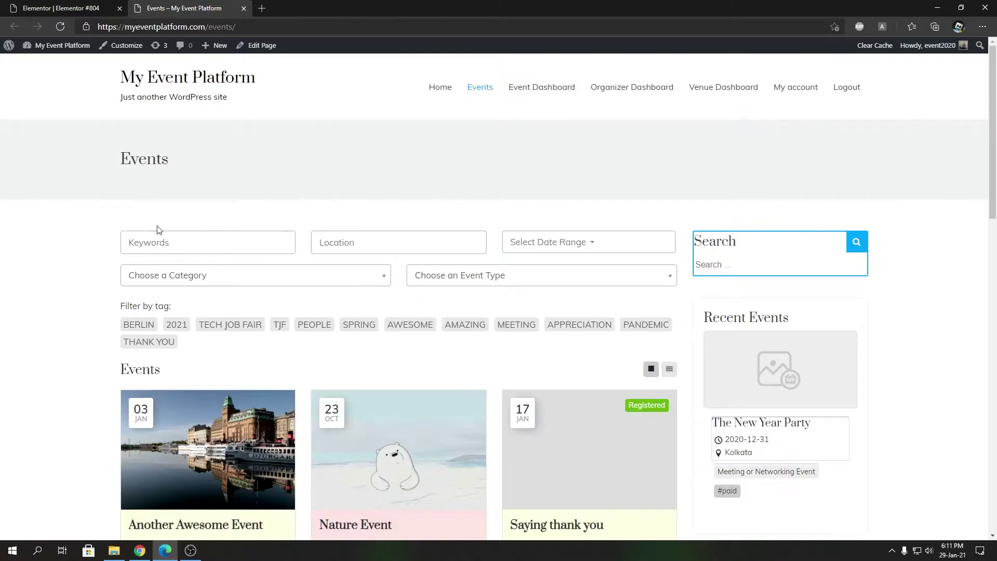
{"action": "scroll", "coordinate": [437, 210], "scroll_direction": "down", "scroll_amount": 15}
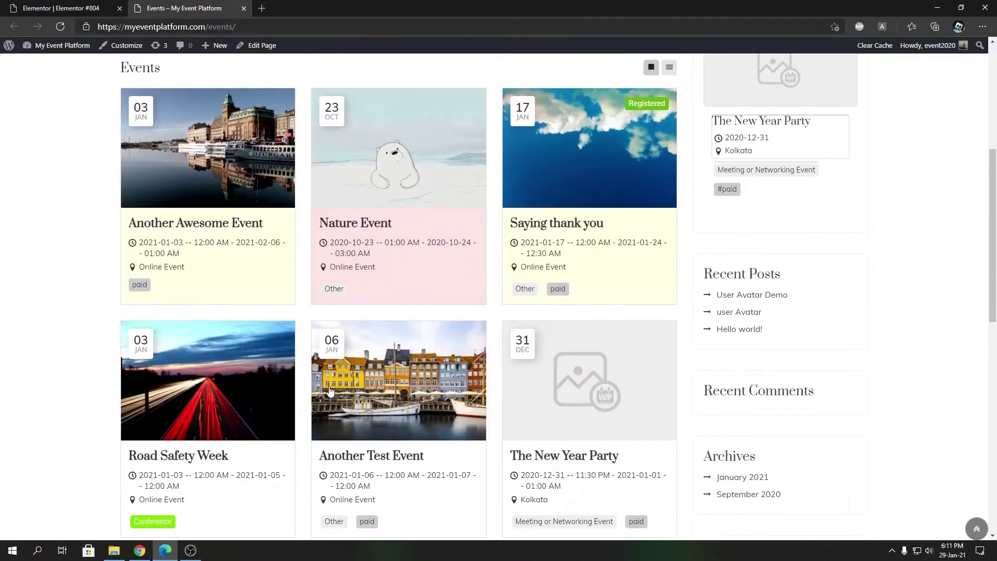
{"action": "scroll", "coordinate": [276, 344], "scroll_direction": "up", "scroll_amount": 12}
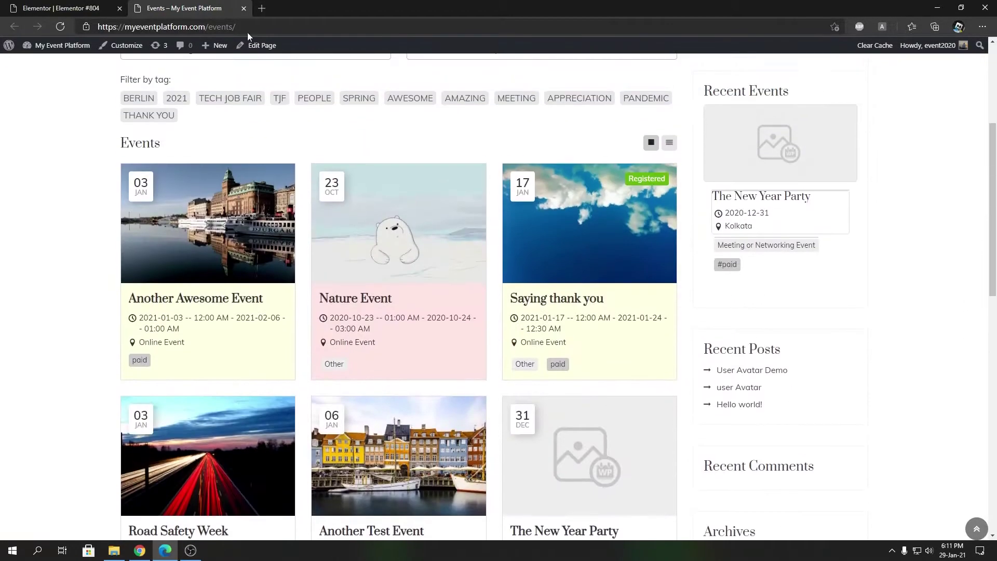
{"action": "left_click", "coordinate": [90, 5]}
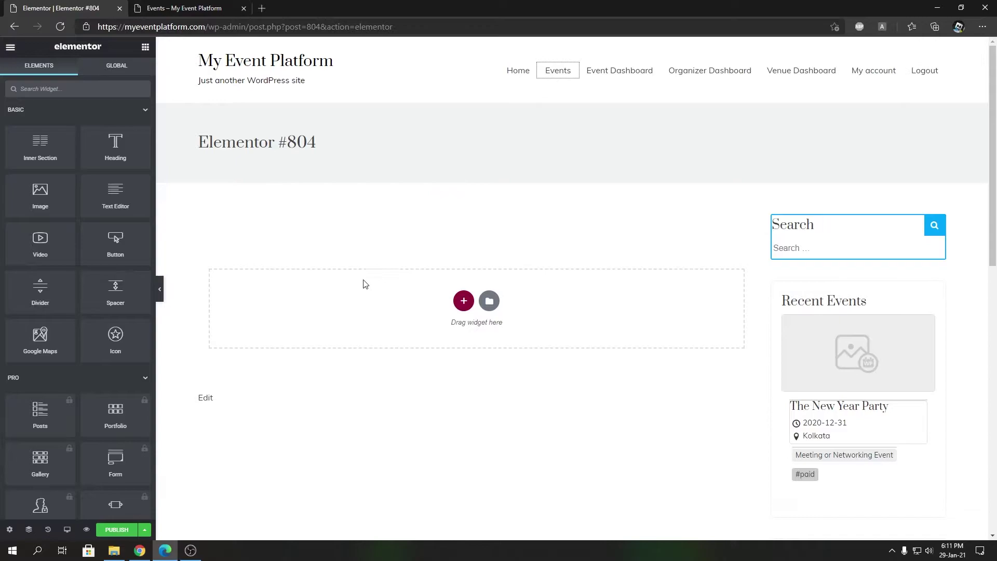
Search widgets for 'Event Lis' and drop the Event Listing widget into the empty page section.
{"action": "left_click", "coordinate": [83, 91]}
{"action": "type", "text": "Event Listing"}
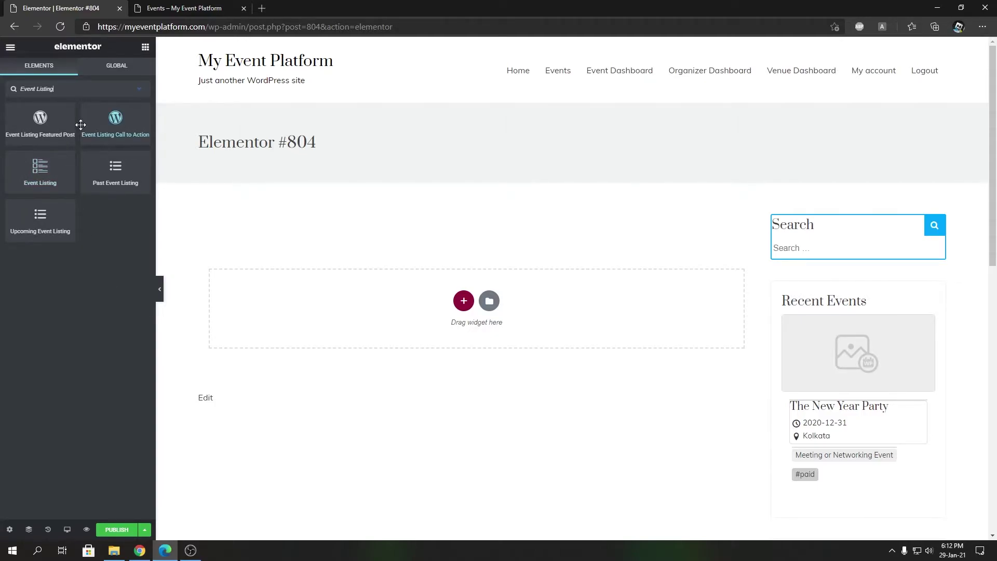
{"action": "left_click_drag", "start_coordinate": [52, 172], "coordinate": [344, 281]}
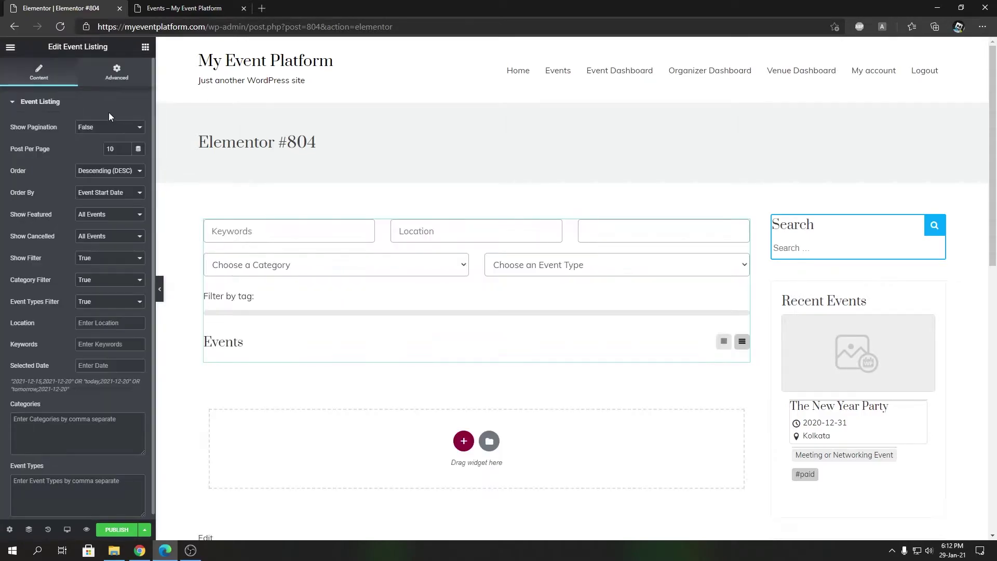
{"action": "left_click", "coordinate": [145, 47]}
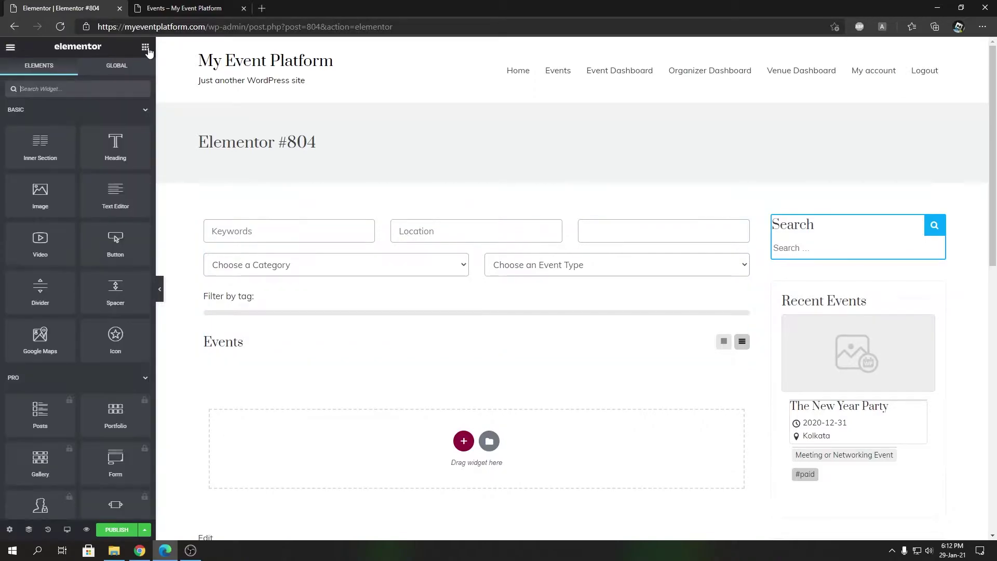
{"action": "scroll", "coordinate": [98, 275], "scroll_direction": "down", "scroll_amount": 15}
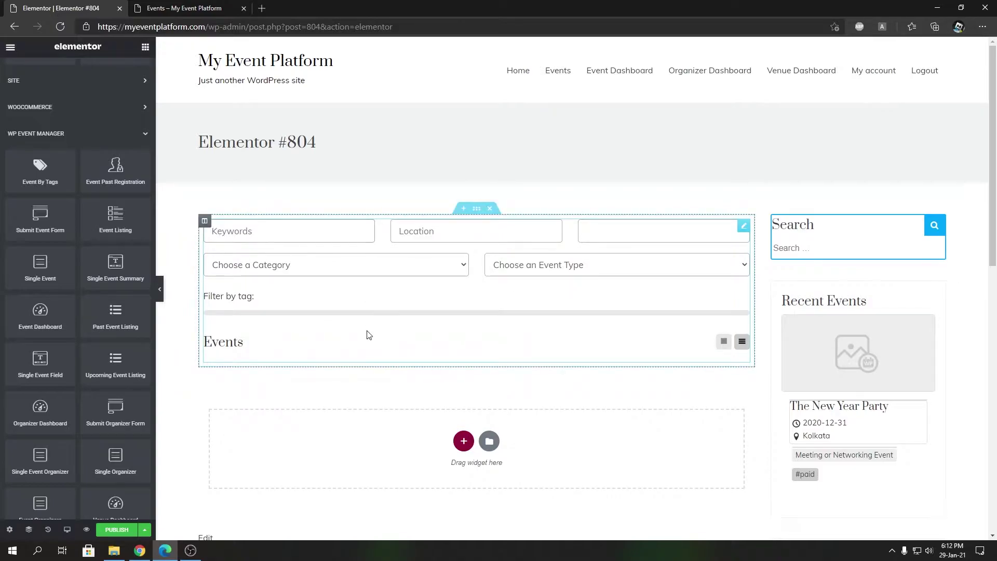
Open the Event Listing widget's settings, then view the live Events page down to Load More Events.
{"action": "left_click", "coordinate": [369, 334]}
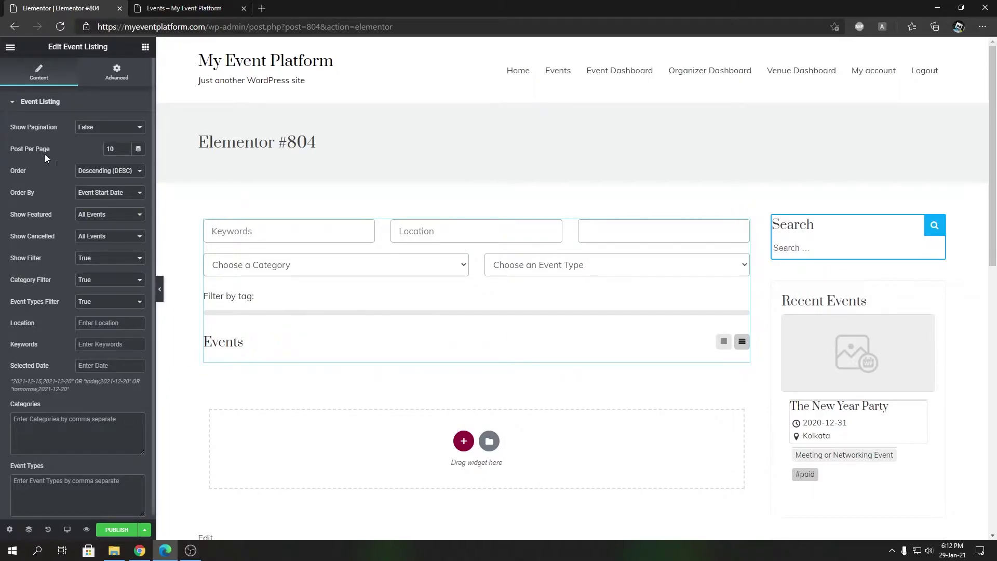
{"action": "scroll", "coordinate": [22, 357], "scroll_direction": "down", "scroll_amount": 1}
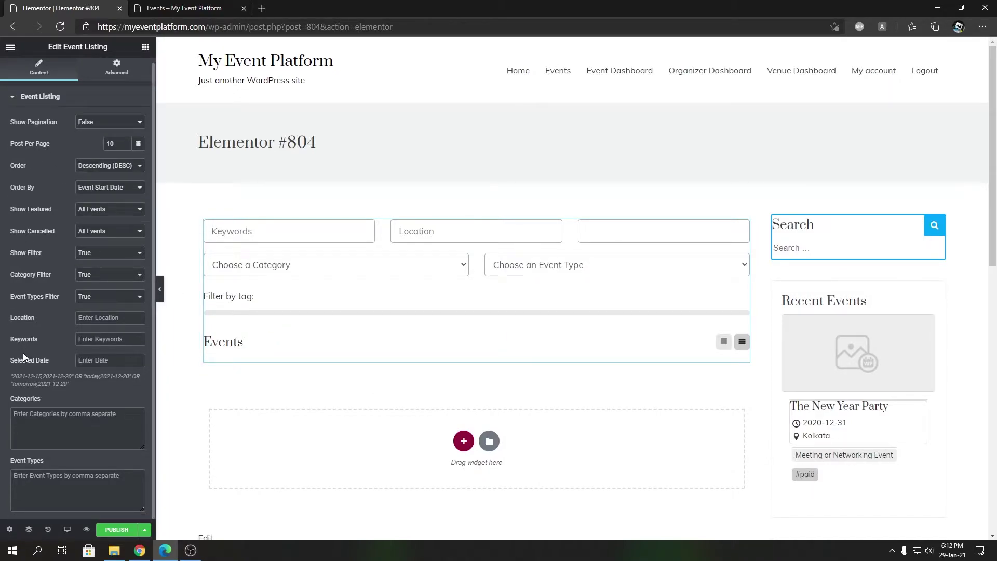
{"action": "scroll", "coordinate": [50, 357], "scroll_direction": "up", "scroll_amount": 1}
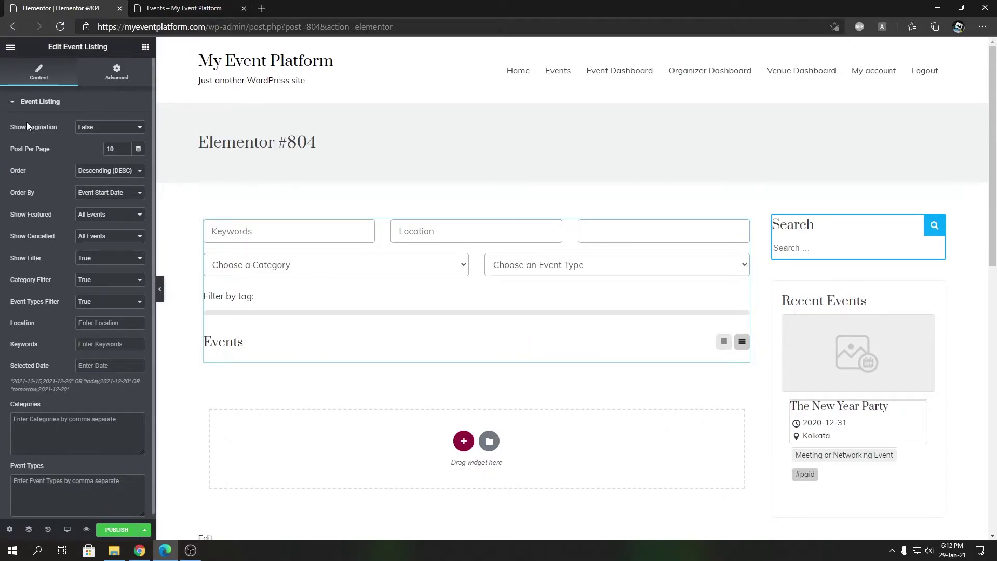
{"action": "left_click", "coordinate": [184, 8]}
{"action": "scroll", "coordinate": [411, 398], "scroll_direction": "down", "scroll_amount": 10}
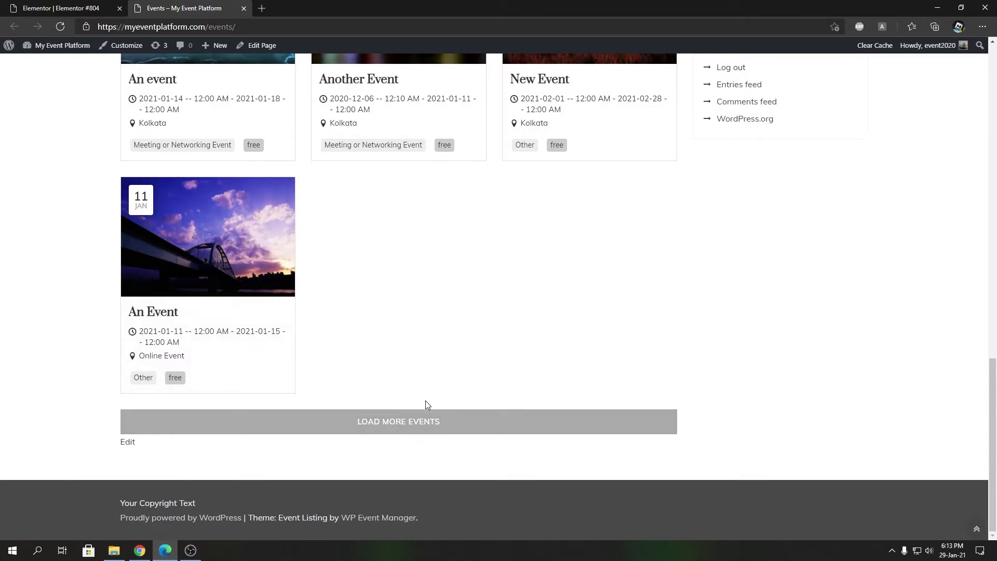
Compare the live Events card grid with the widget, then return to the Elementor #804 editor.
{"action": "left_click", "coordinate": [126, 7]}
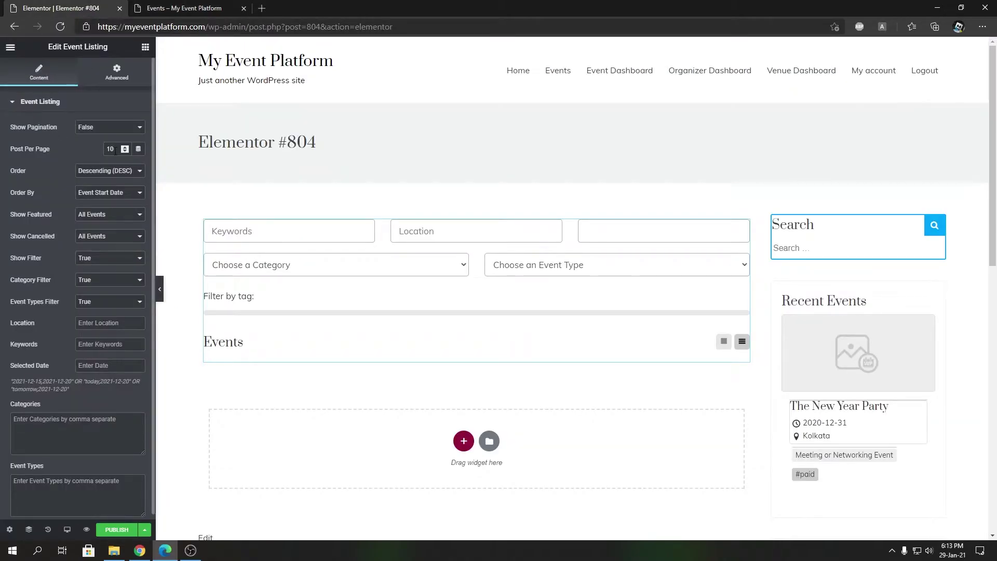
{"action": "left_click", "coordinate": [170, 7]}
{"action": "scroll", "coordinate": [405, 375], "scroll_direction": "up", "scroll_amount": 10}
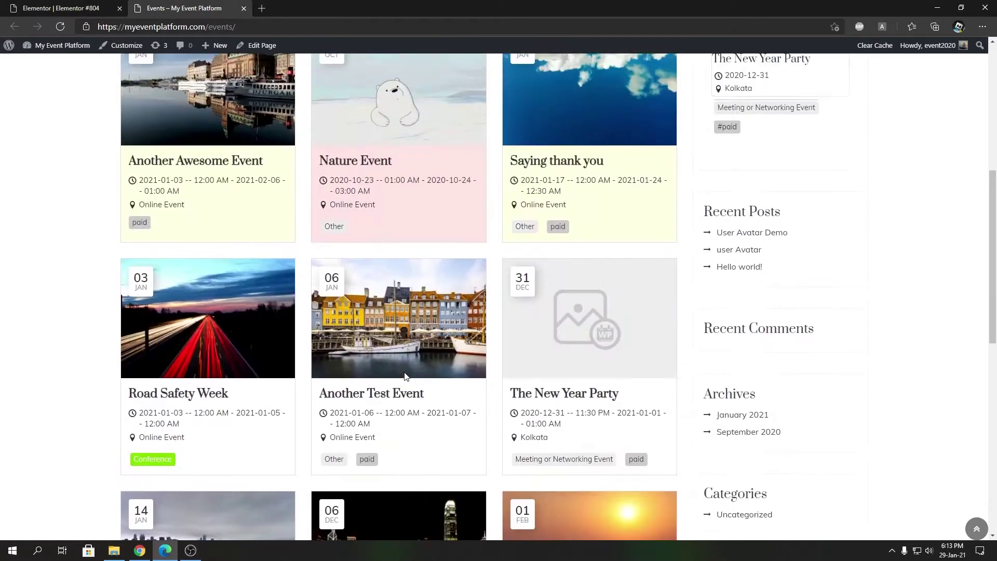
{"action": "scroll", "coordinate": [406, 375], "scroll_direction": "up", "scroll_amount": 1}
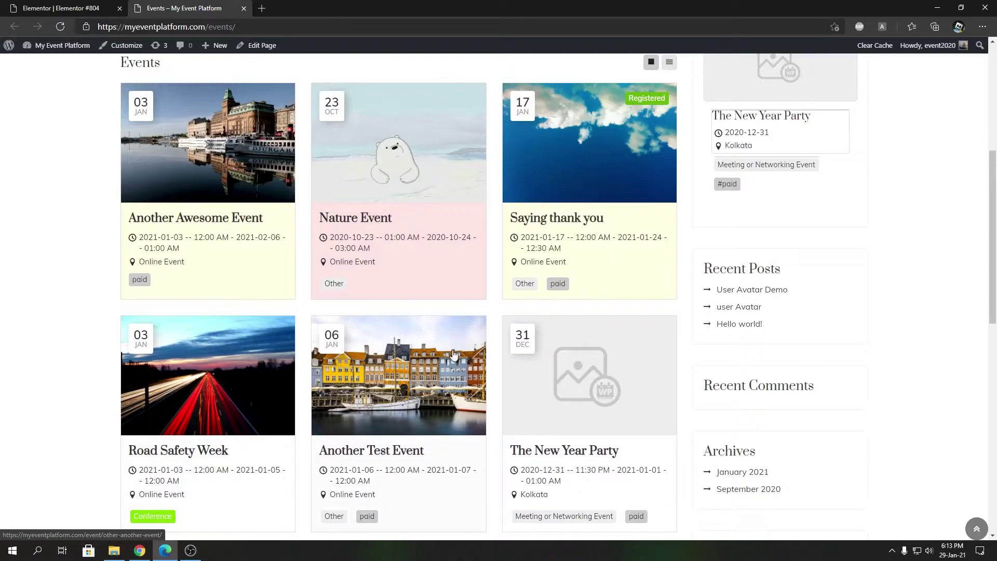
{"action": "scroll", "coordinate": [453, 355], "scroll_direction": "down", "scroll_amount": 3}
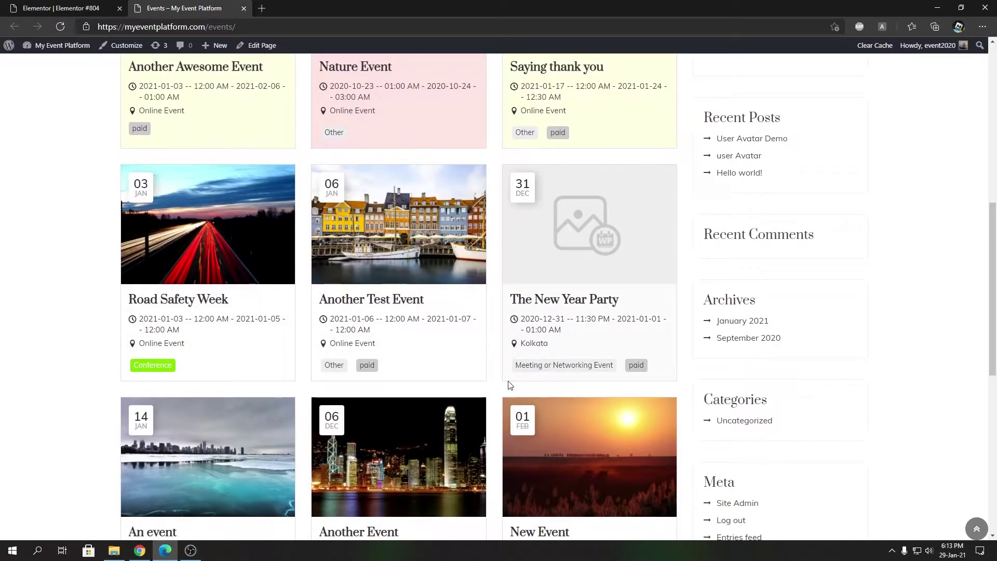
{"action": "key", "text": "ctrl+Tab"}
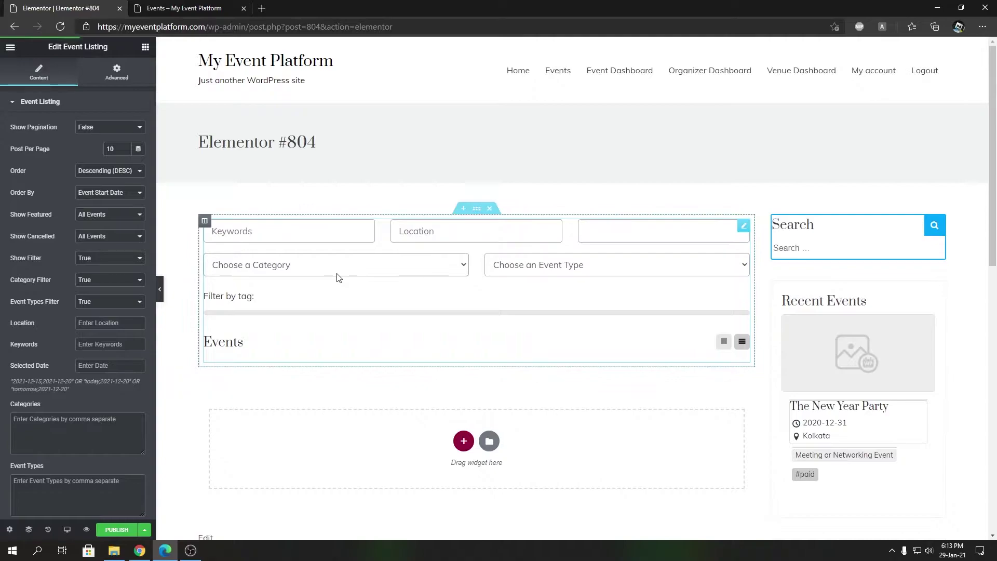
{"action": "left_click", "coordinate": [102, 172]}
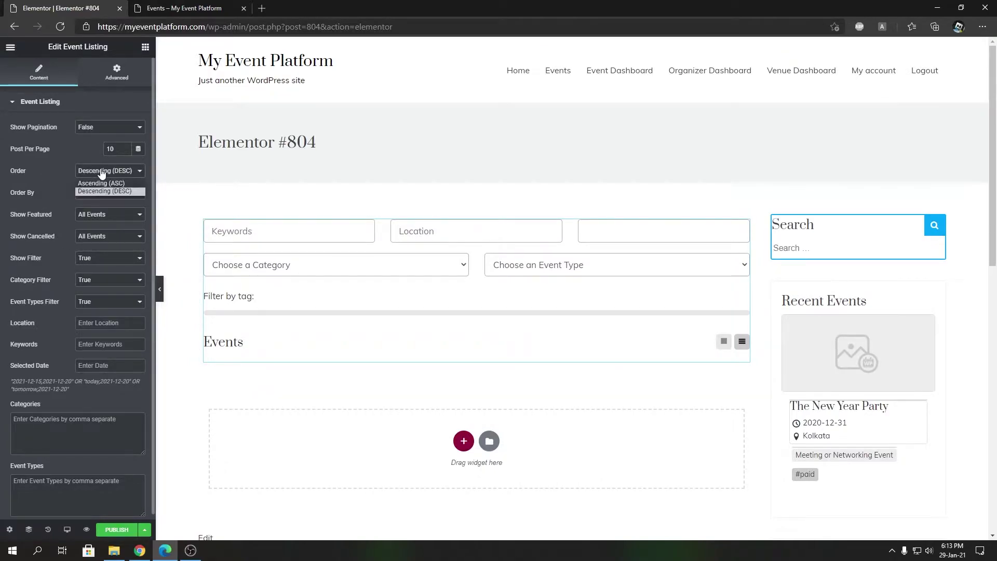
{"action": "left_click", "coordinate": [64, 183]}
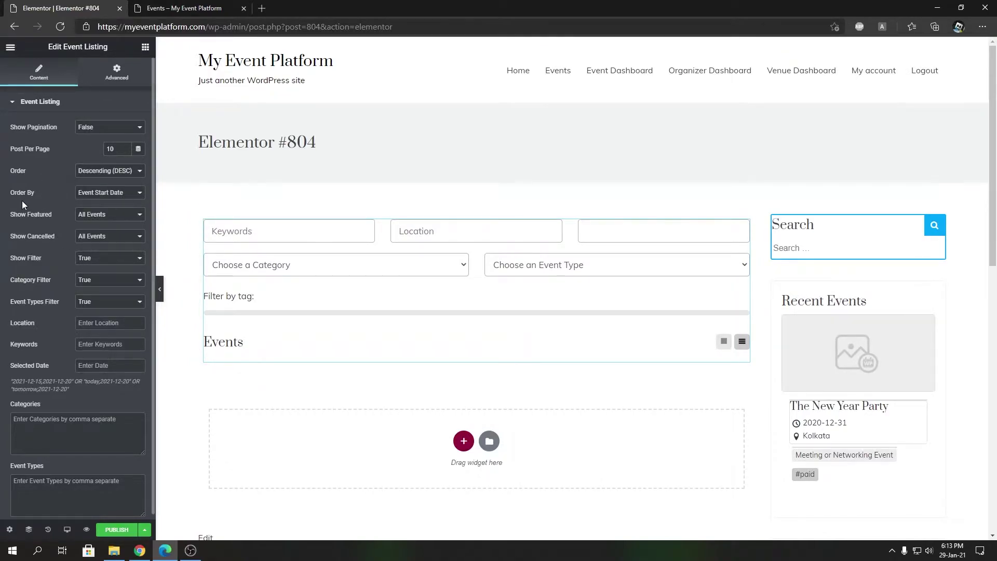
{"action": "left_click", "coordinate": [95, 196]}
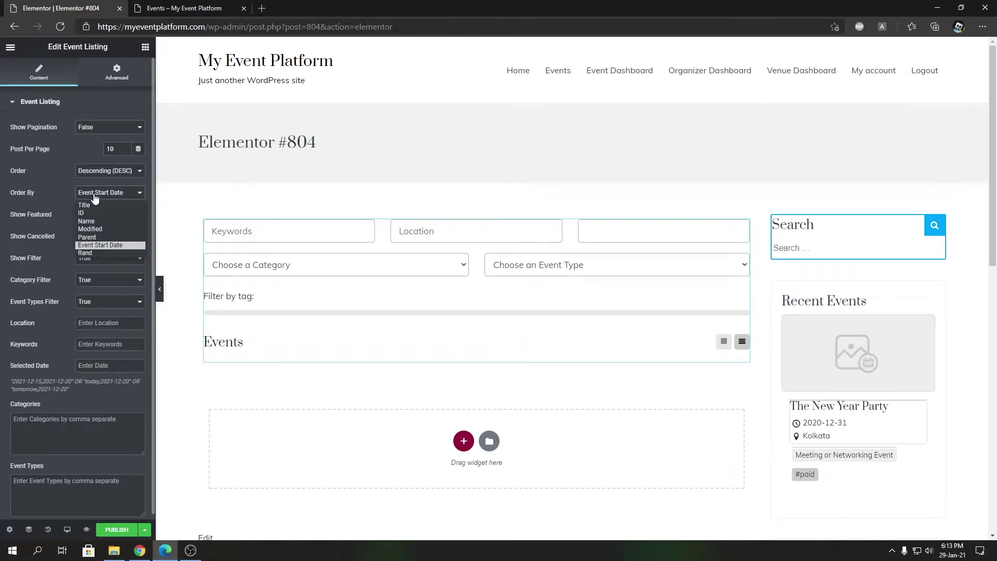
{"action": "left_click", "coordinate": [61, 208]}
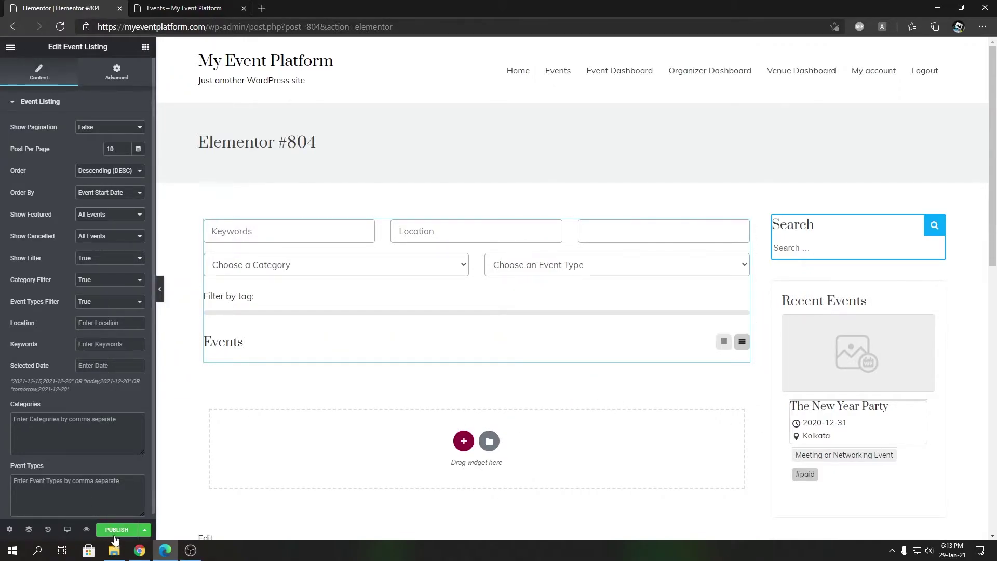
{"action": "left_click", "coordinate": [177, 12]}
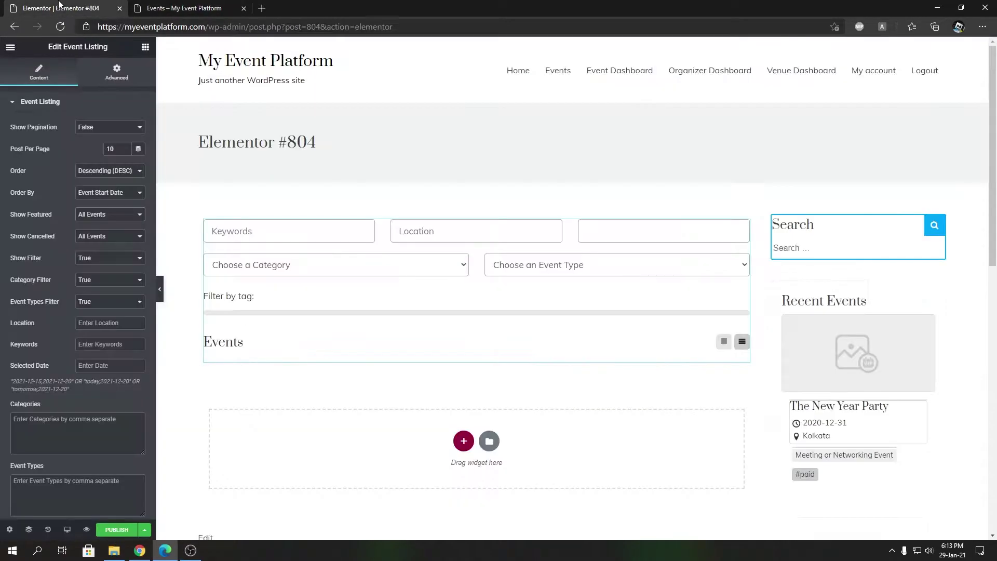
{"action": "key", "text": "ctrl+Tab"}
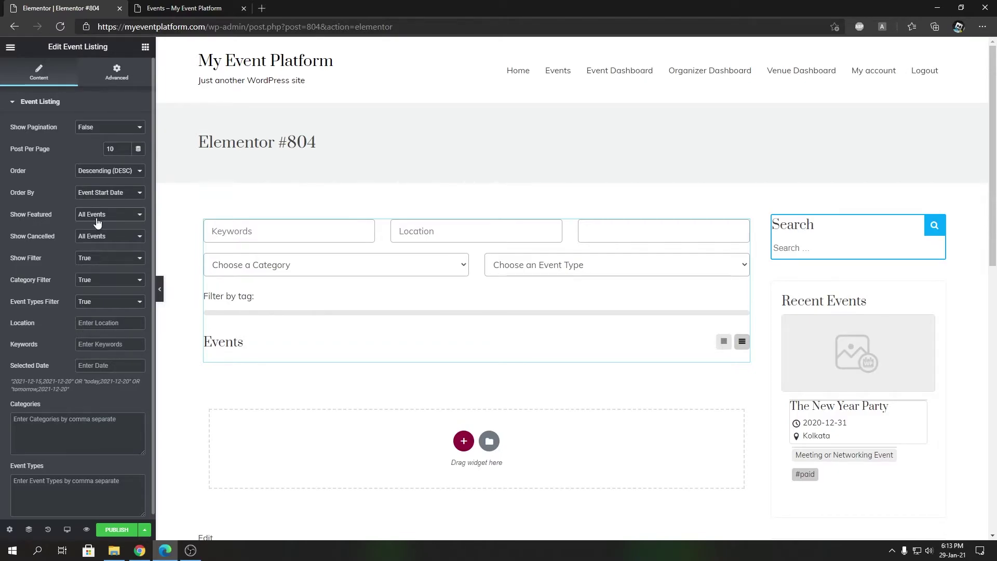
Check the filter form at the top of the live Events page, then return to Elementor #804.
{"action": "key", "text": "ctrl+Tab"}
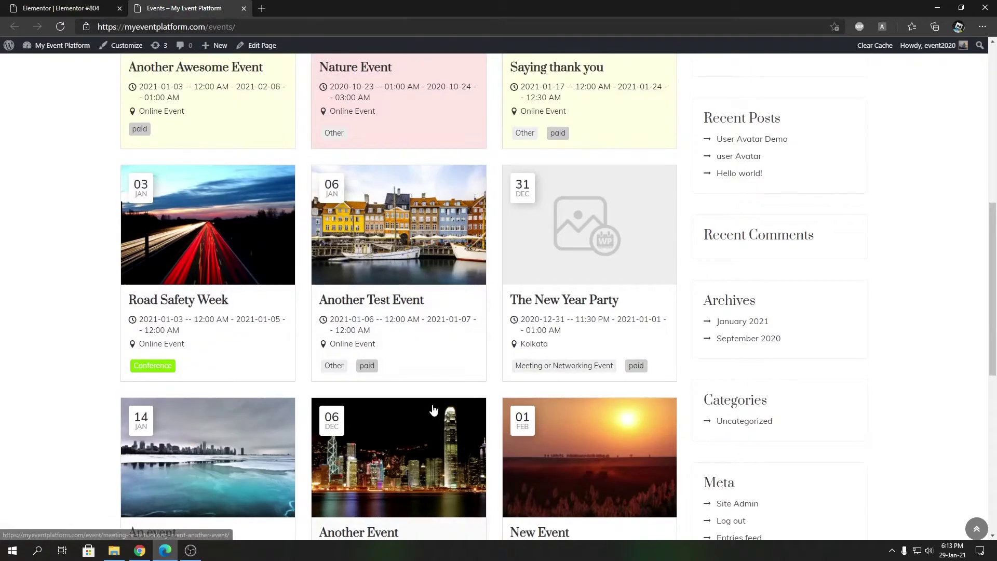
{"action": "scroll", "coordinate": [197, 326], "scroll_direction": "up", "scroll_amount": 8}
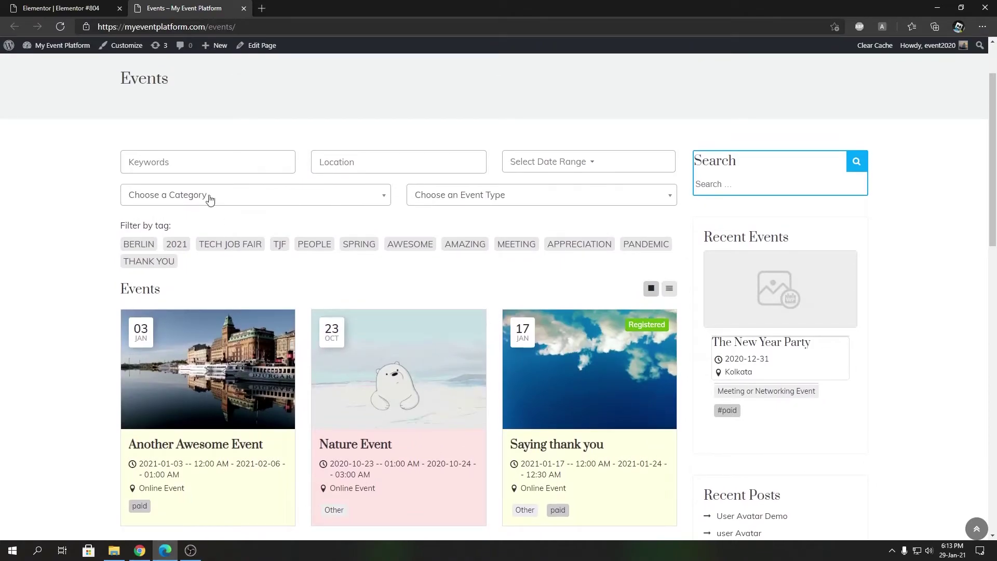
{"action": "left_click", "coordinate": [75, 5]}
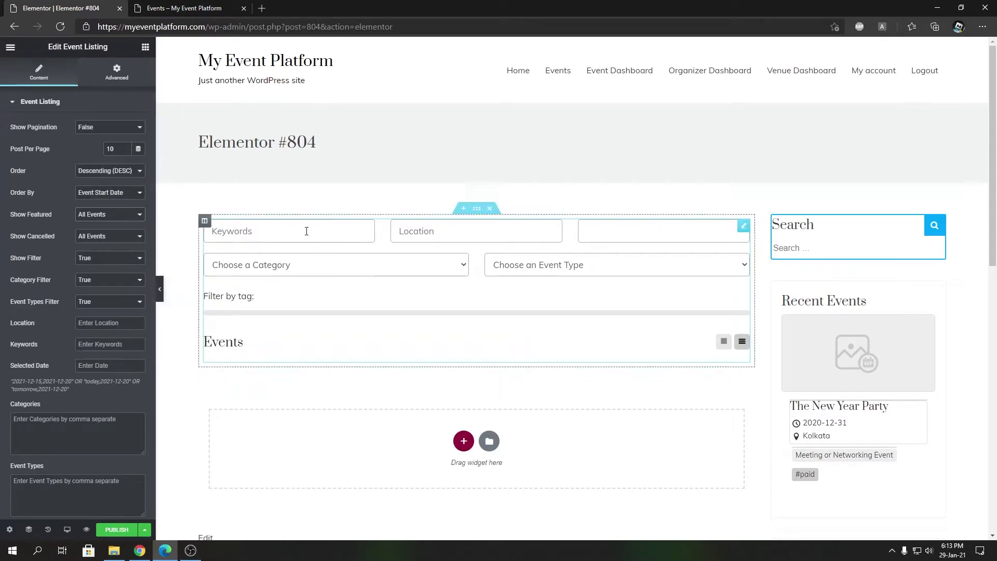
Set Show Filter to False and then back to True on the Event Listing widget.
{"action": "left_click", "coordinate": [105, 262]}
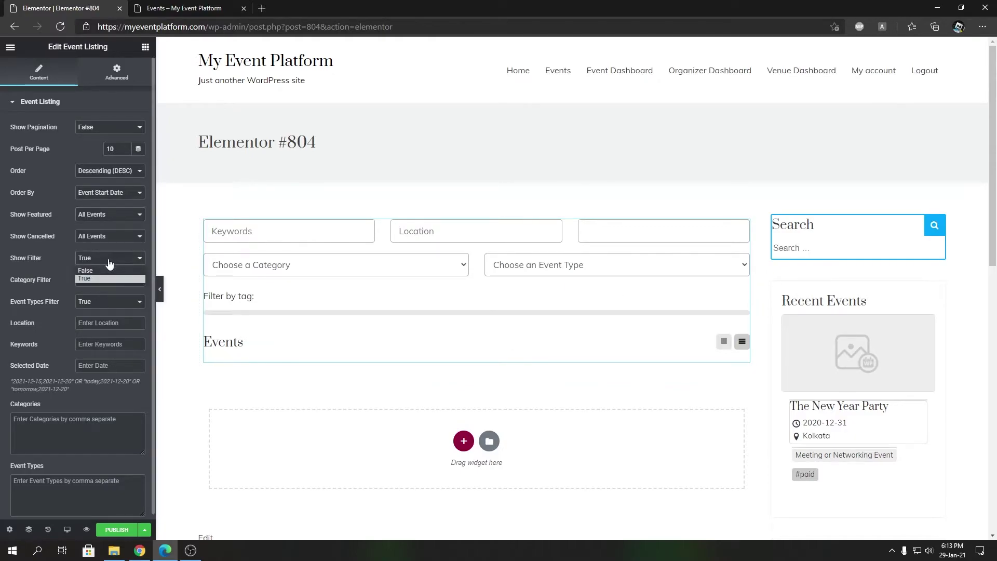
{"action": "left_click", "coordinate": [105, 269]}
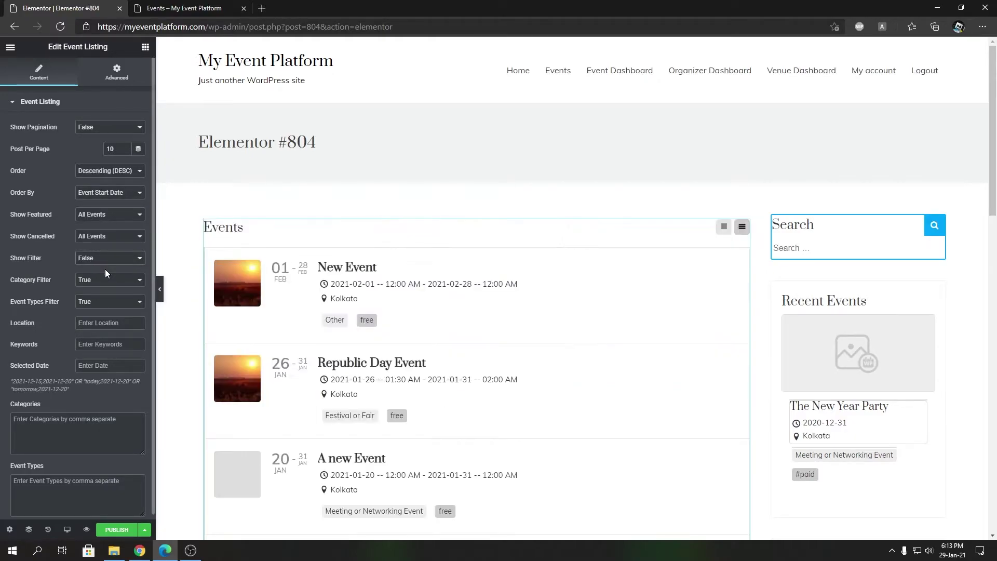
{"action": "left_click", "coordinate": [106, 258]}
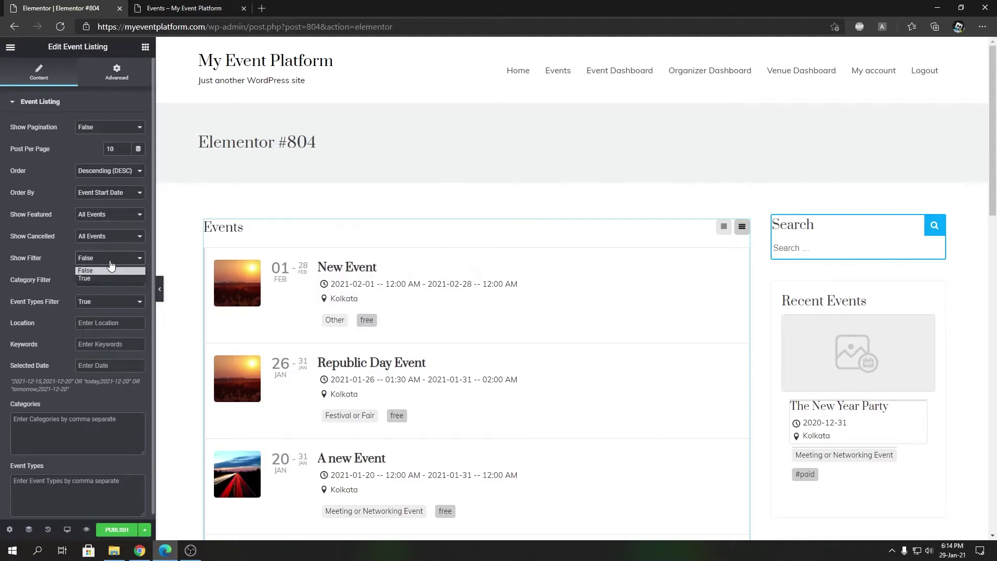
{"action": "left_click", "coordinate": [101, 277]}
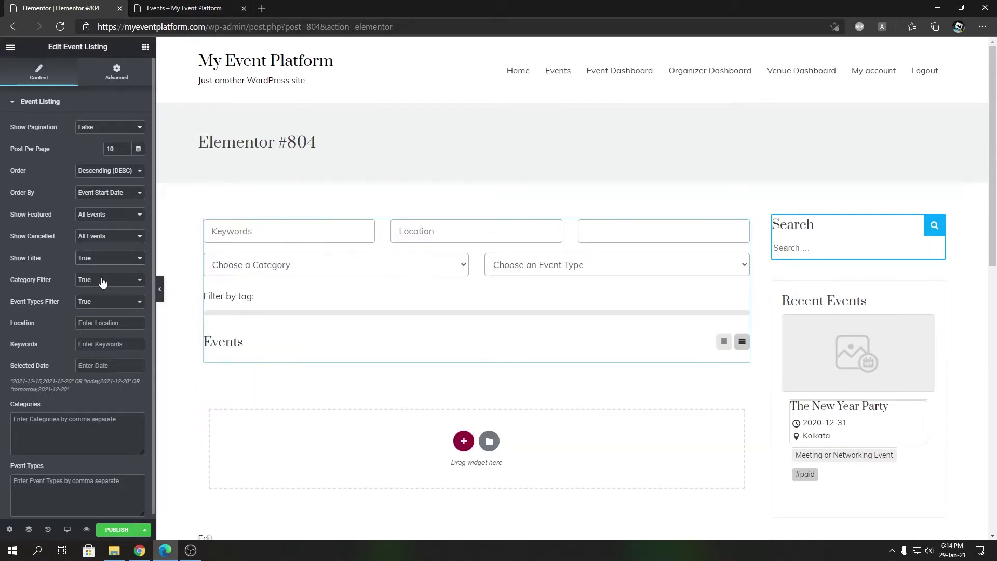
Toggle Category Filter and Event Types Filter to False and back to True.
{"action": "left_click", "coordinate": [97, 280]}
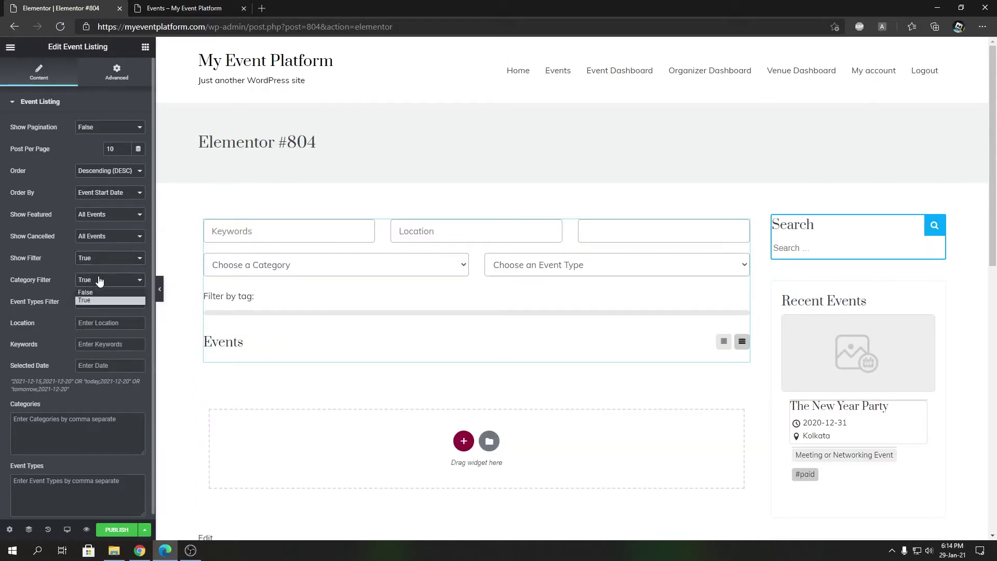
{"action": "left_click", "coordinate": [95, 288]}
{"action": "left_click", "coordinate": [101, 281]}
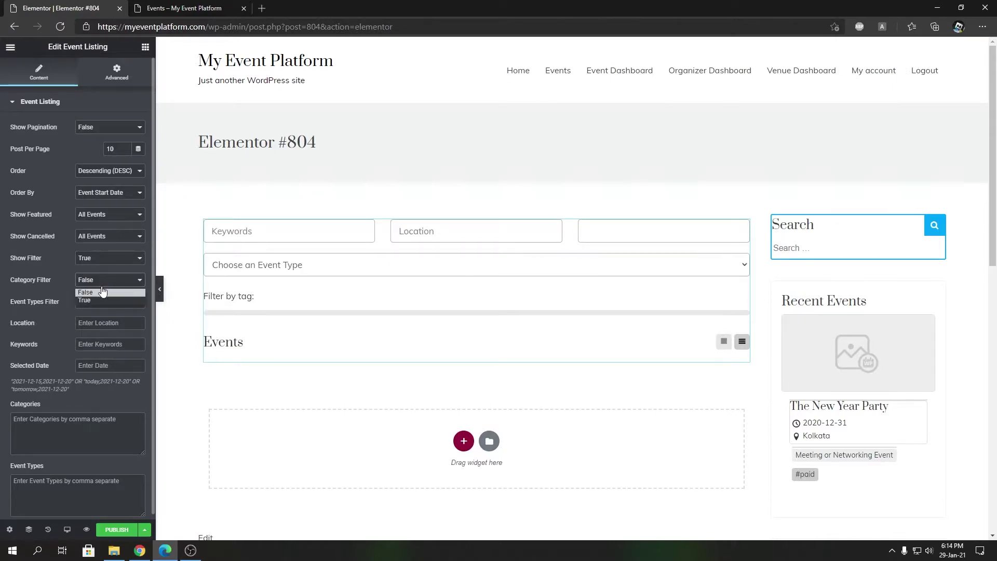
{"action": "left_click", "coordinate": [95, 297]}
{"action": "left_click", "coordinate": [97, 303]}
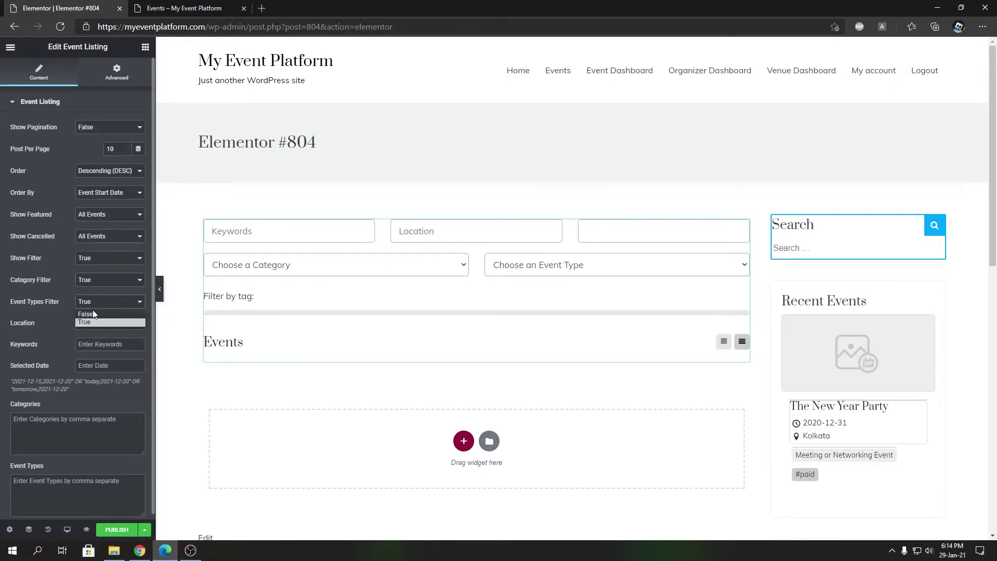
{"action": "left_click", "coordinate": [93, 314]}
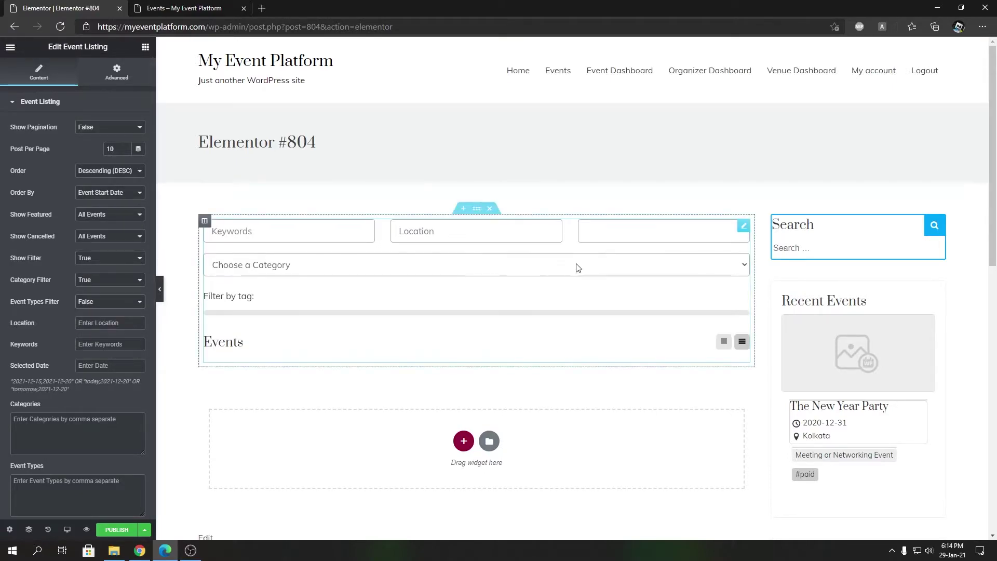
{"action": "left_click", "coordinate": [86, 303]}
{"action": "left_click", "coordinate": [85, 322]}
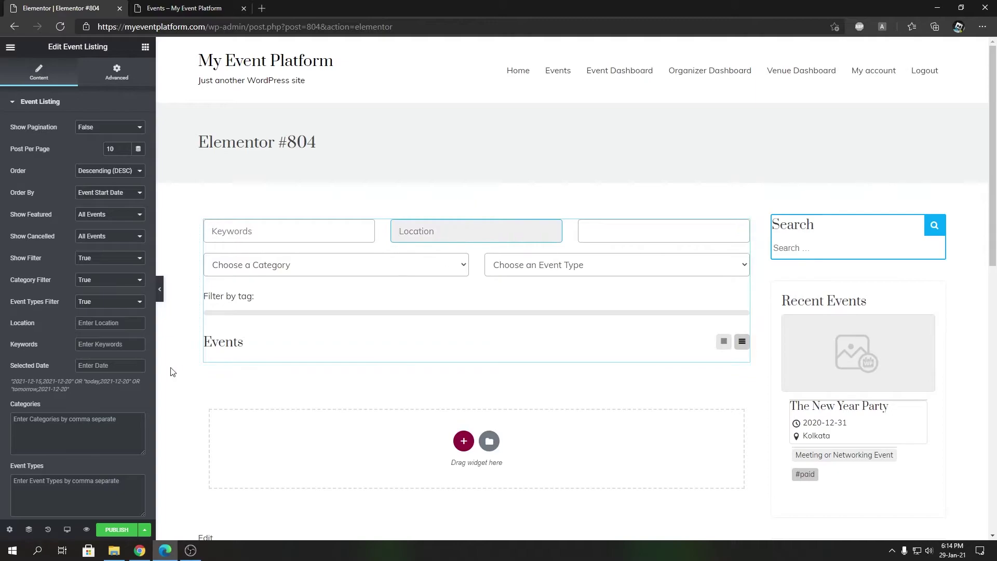
Try the preview's Keywords and date fields against the live Events page's date range picker.
{"action": "left_click", "coordinate": [296, 233]}
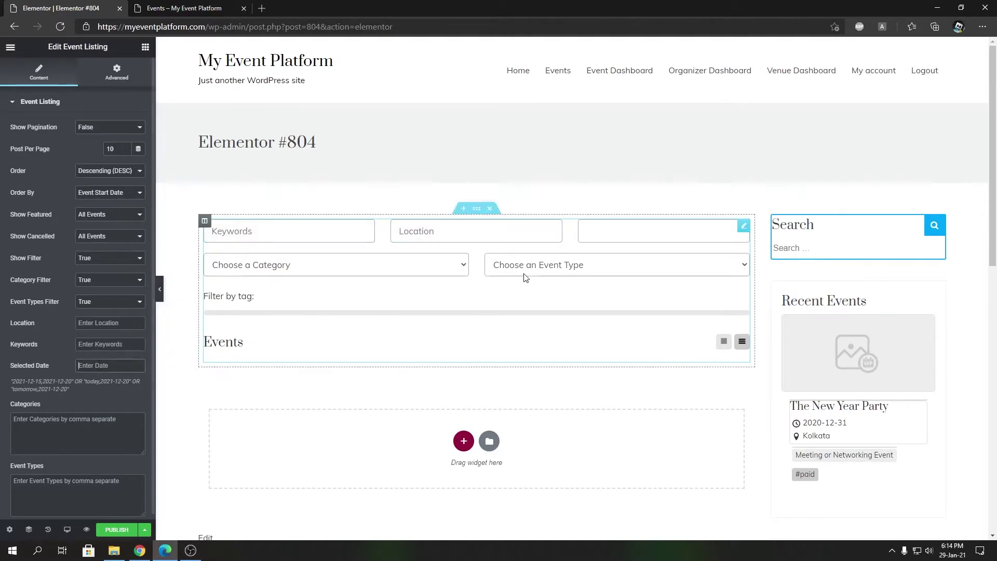
{"action": "left_click", "coordinate": [647, 241]}
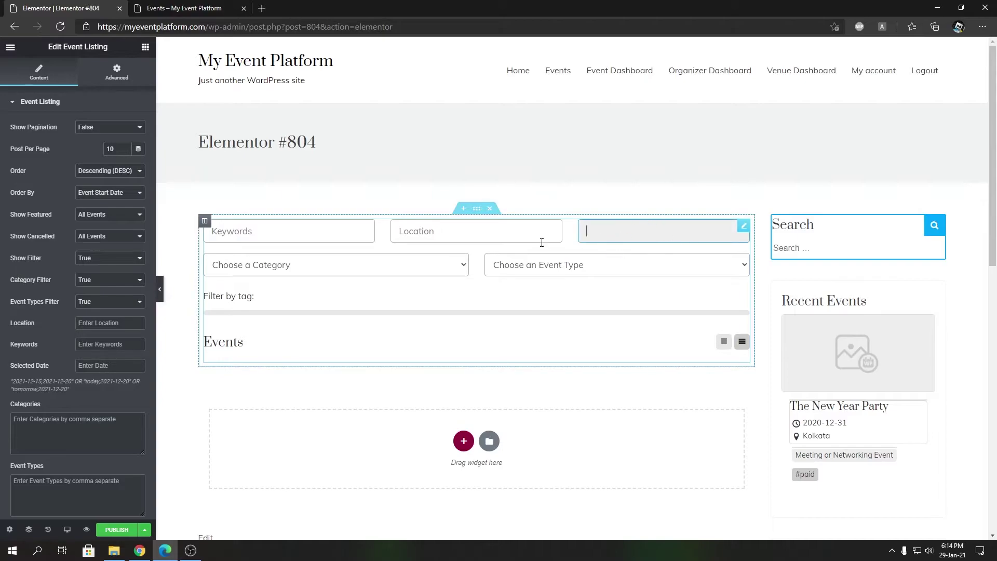
{"action": "left_click", "coordinate": [185, 8]}
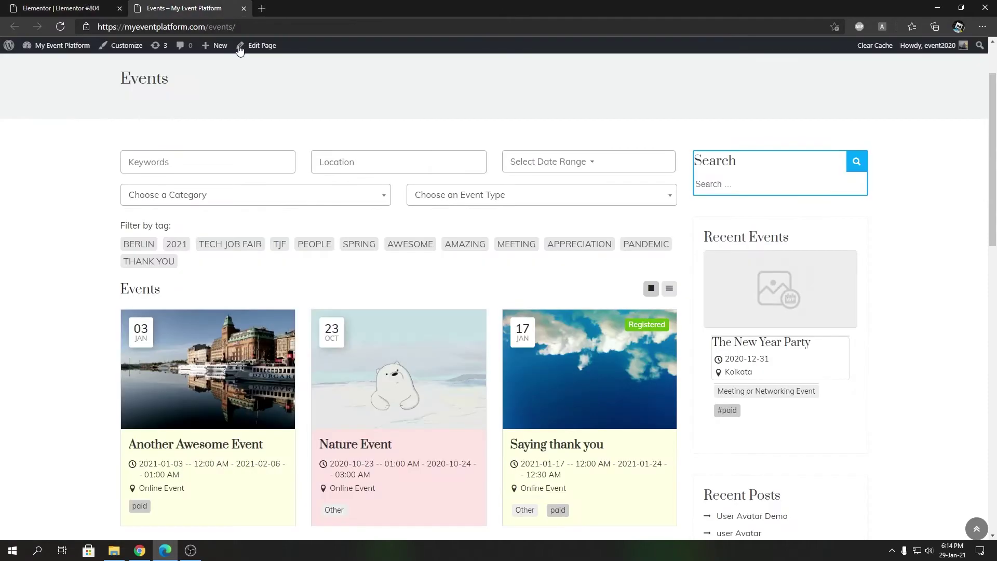
{"action": "left_click", "coordinate": [554, 167]}
{"action": "left_click", "coordinate": [60, 8]}
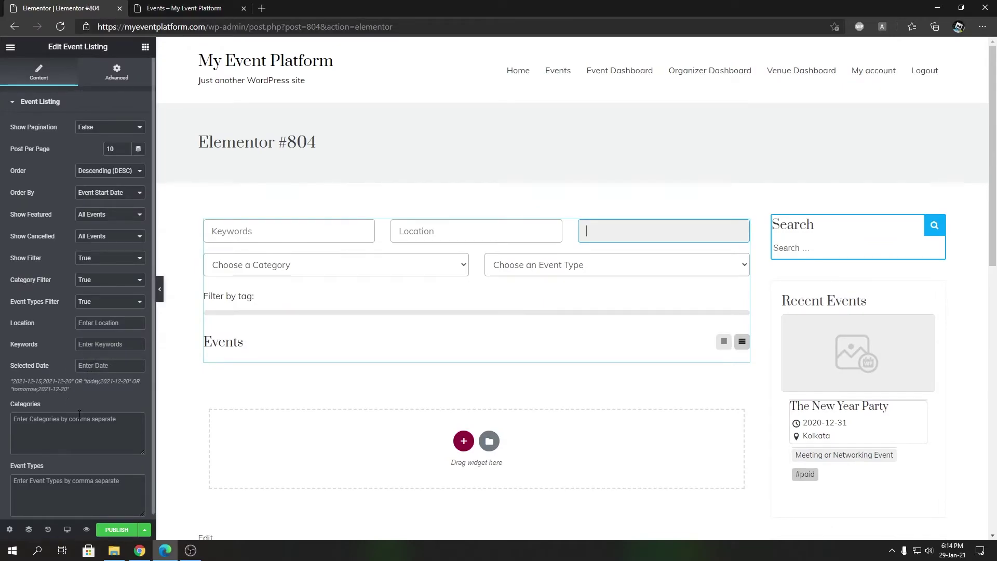
{"action": "scroll", "coordinate": [83, 421], "scroll_direction": "down", "scroll_amount": 1}
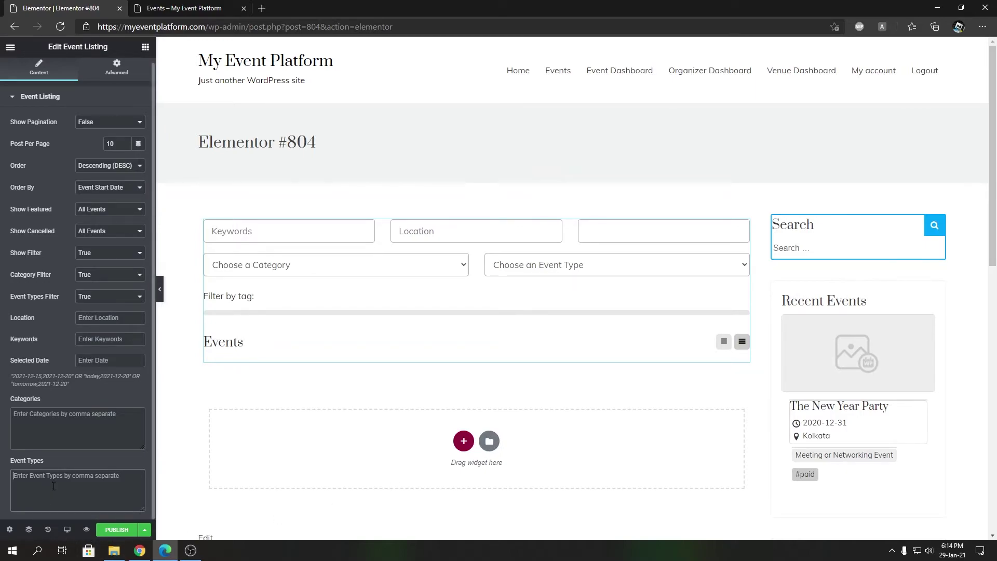
In Page Settings, try Elementor Canvas, then set Page Layout to Elementor Full Width.
{"action": "left_click", "coordinate": [9, 530]}
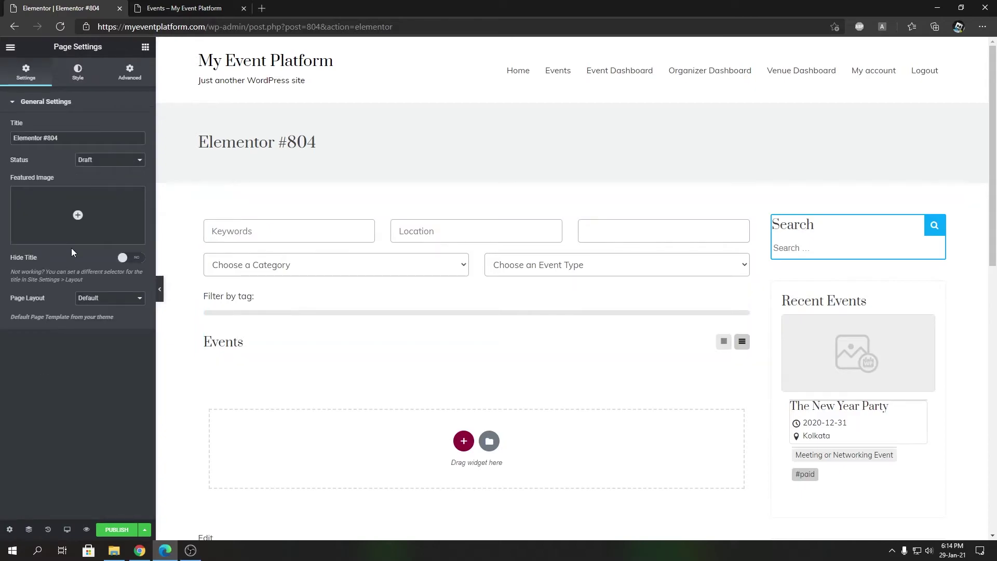
{"action": "left_click", "coordinate": [117, 300]}
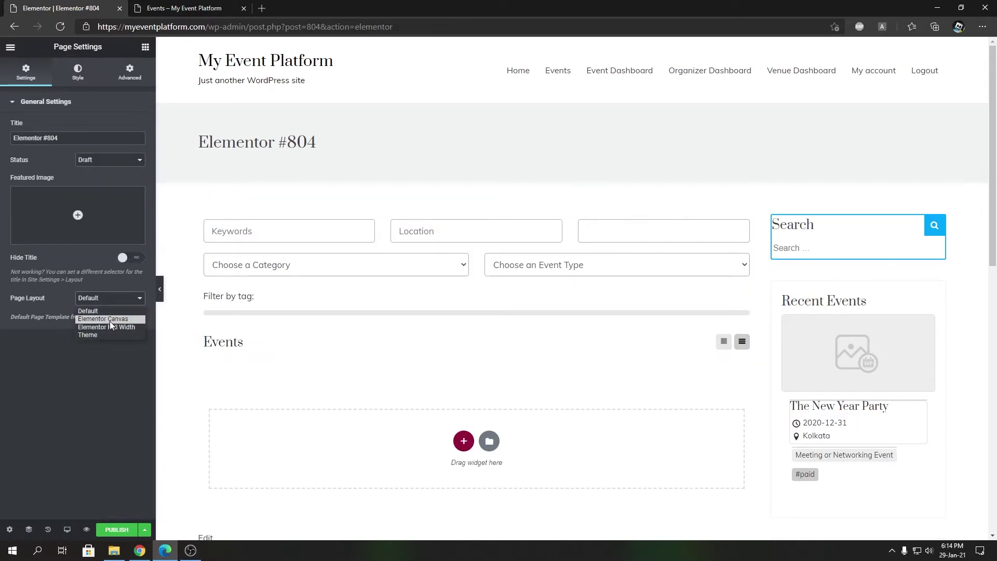
{"action": "left_click", "coordinate": [111, 322]}
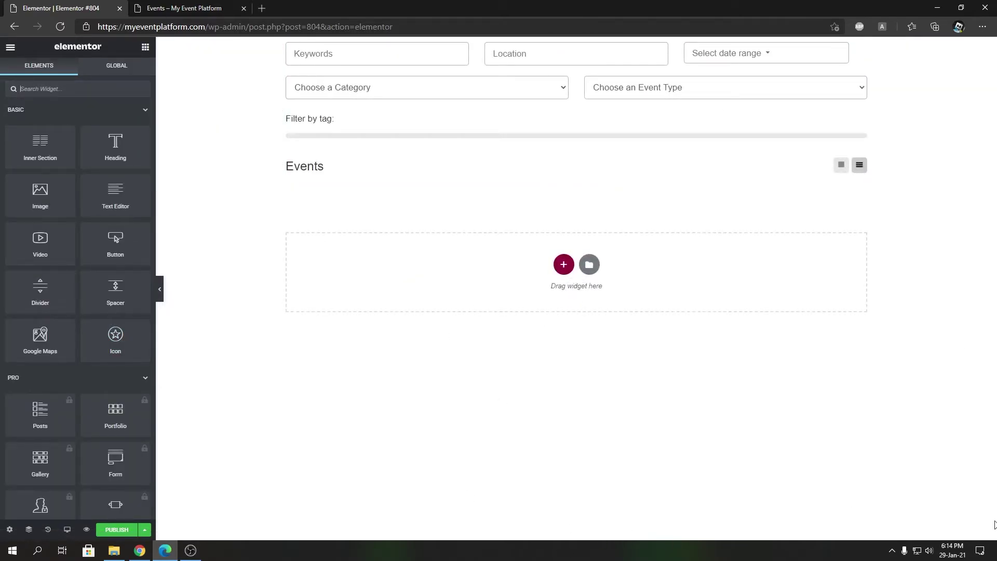
{"action": "left_click", "coordinate": [9, 529]}
{"action": "left_click", "coordinate": [119, 298]}
{"action": "left_click", "coordinate": [112, 328]}
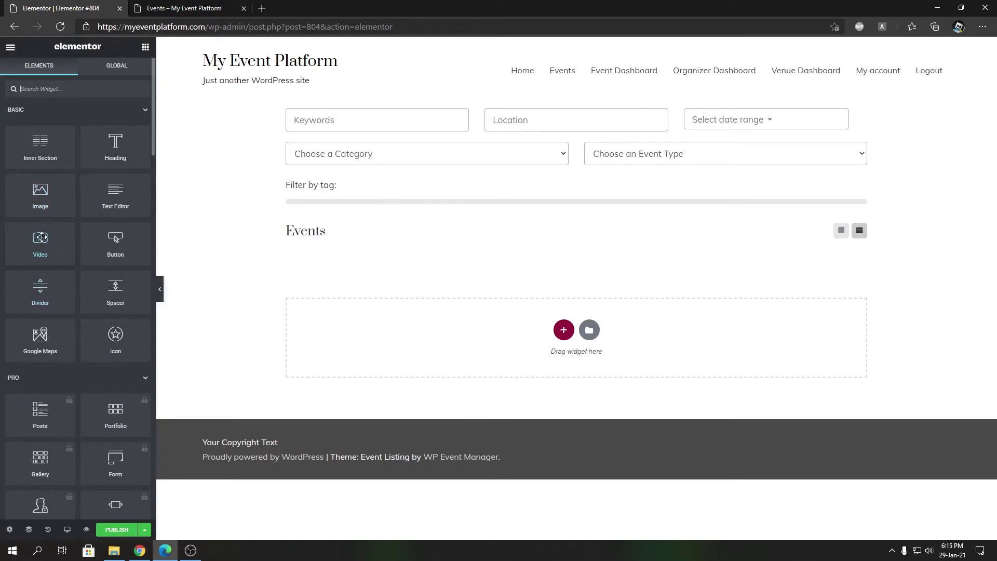
Try adding a video and then an image below the event listing, removing both again.
{"action": "left_click_drag", "start_coordinate": [41, 237], "coordinate": [503, 348]}
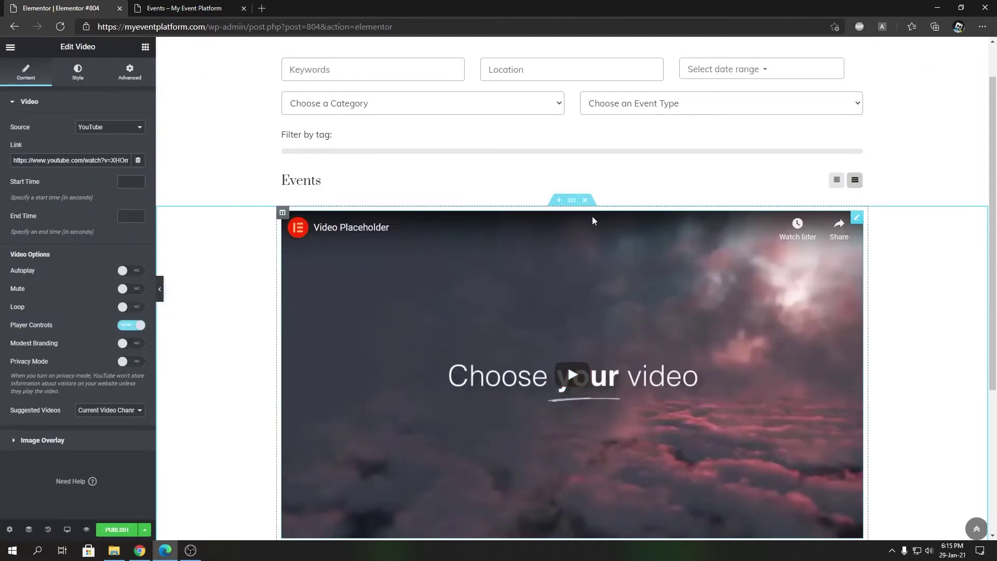
{"action": "key", "text": "ctrl+z"}
{"action": "left_click_drag", "start_coordinate": [40, 195], "coordinate": [497, 335]}
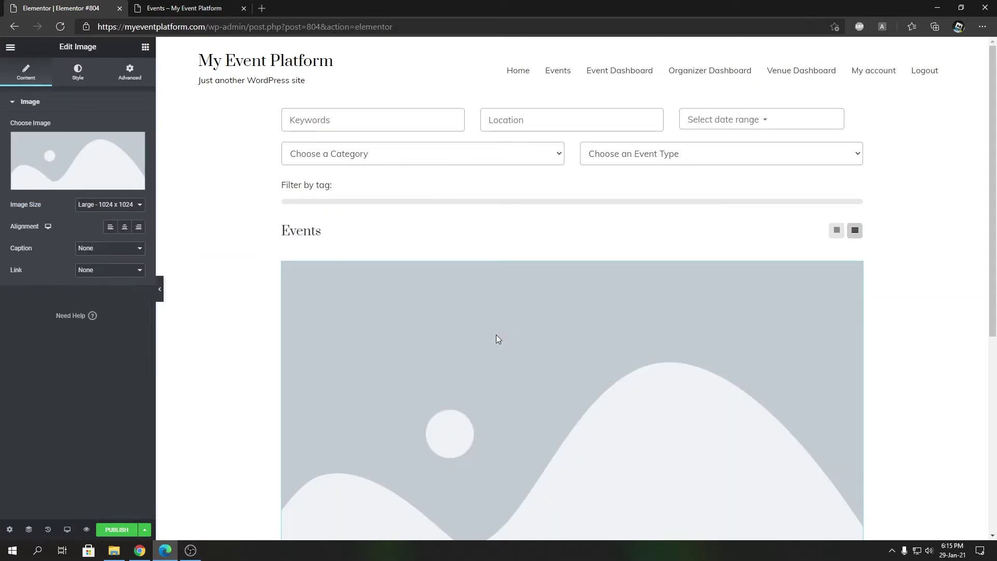
{"action": "scroll", "coordinate": [557, 428], "scroll_direction": "down", "scroll_amount": 1}
{"action": "scroll", "coordinate": [609, 417], "scroll_direction": "down", "scroll_amount": 4}
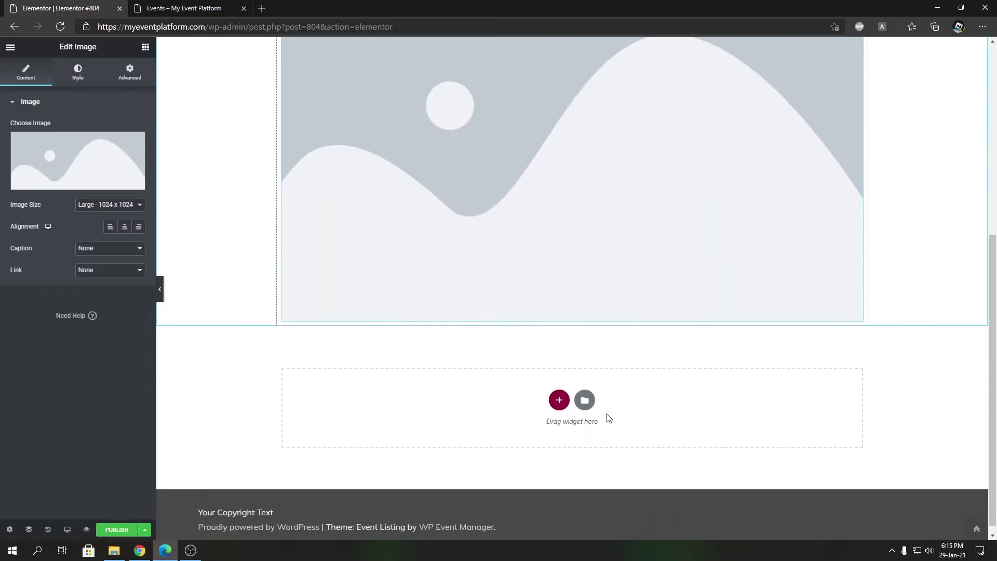
{"action": "scroll", "coordinate": [606, 416], "scroll_direction": "up", "scroll_amount": 5}
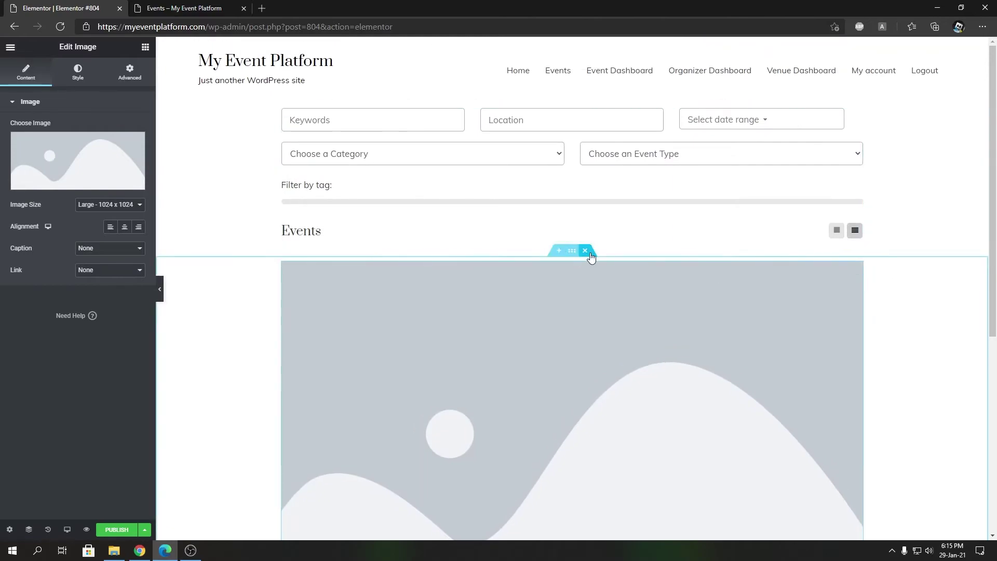
{"action": "left_click", "coordinate": [585, 251]}
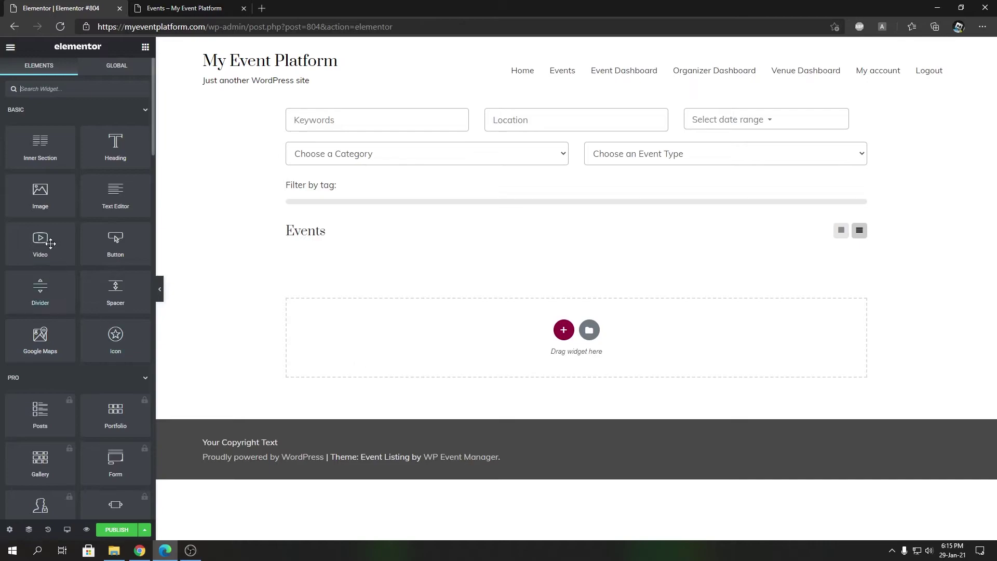
Collapse the Basic and Pro widget categories and open the Event Listing widget's settings.
{"action": "left_click", "coordinate": [78, 110]}
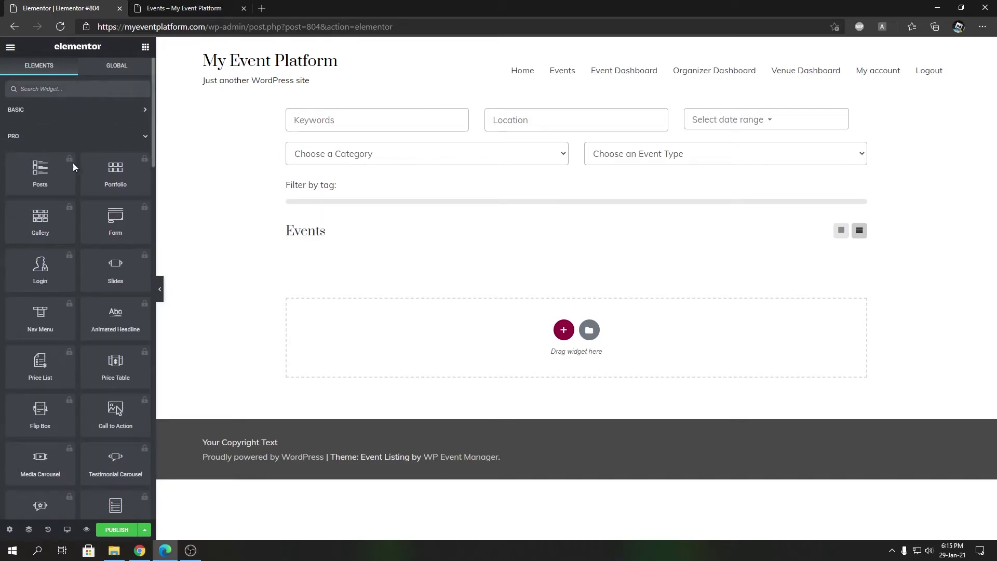
{"action": "left_click", "coordinate": [85, 136]}
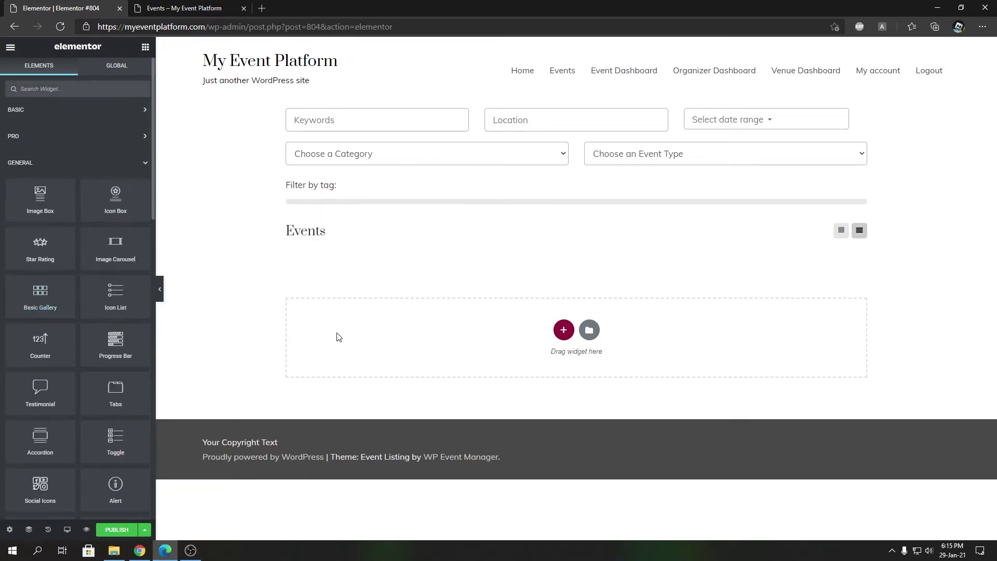
{"action": "left_click", "coordinate": [468, 181]}
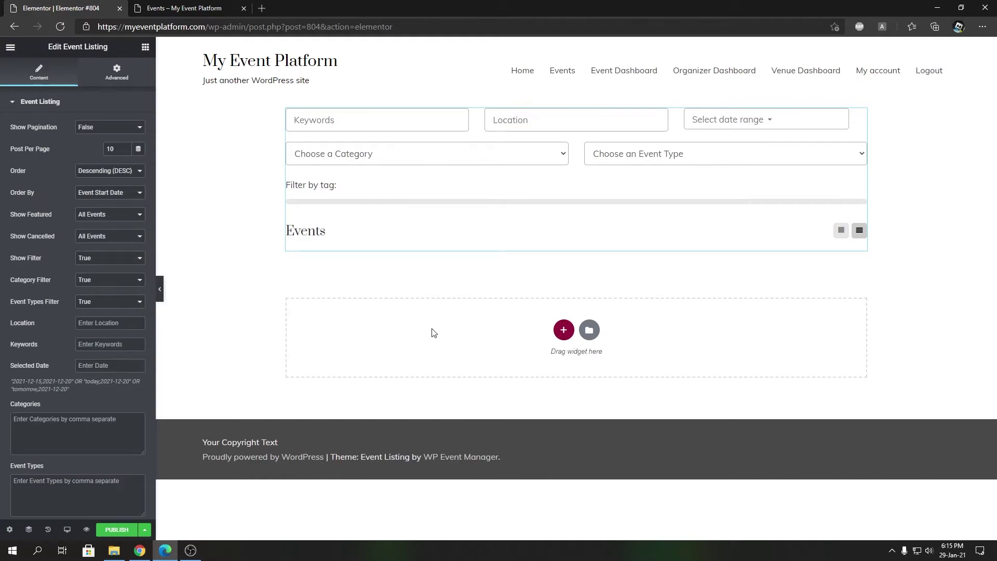
Publish the page, review the event grid with tag filters in the preview, then return to the editor.
{"action": "left_click", "coordinate": [112, 530]}
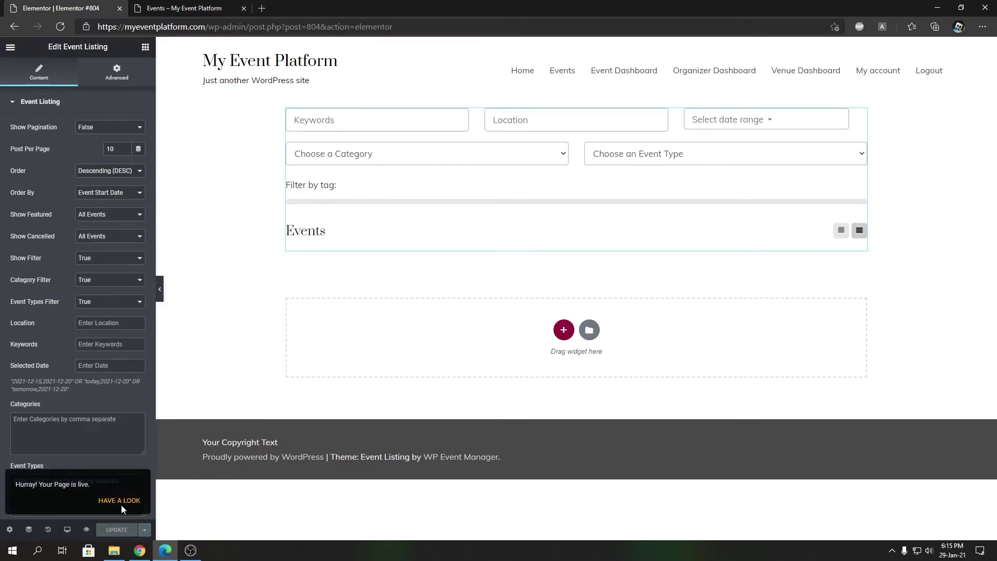
{"action": "left_click", "coordinate": [121, 505]}
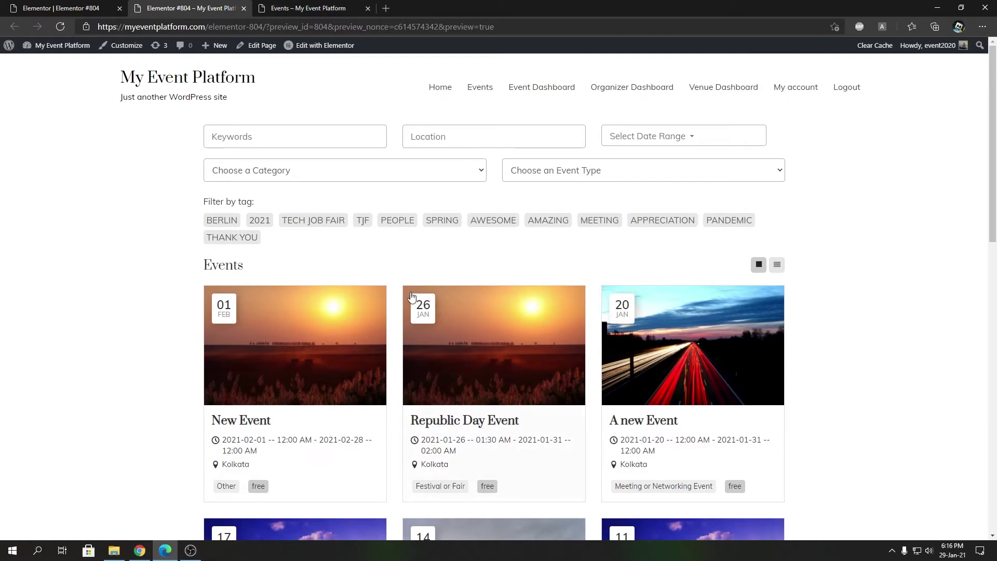
{"action": "key", "text": "ctrl+shift+Tab"}
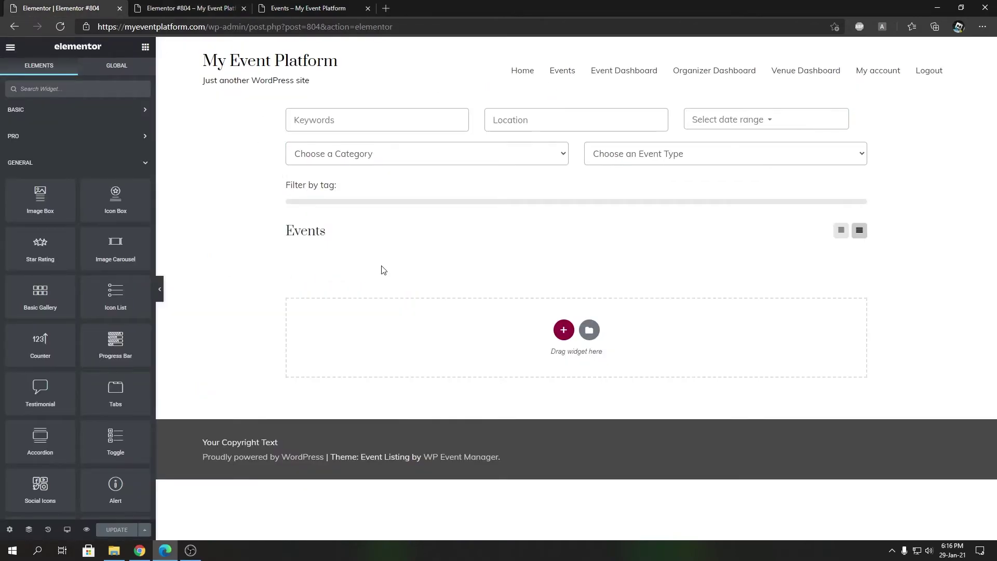
{"action": "key", "text": "ctrl+Tab"}
{"action": "scroll", "coordinate": [514, 466], "scroll_direction": "down", "scroll_amount": 10}
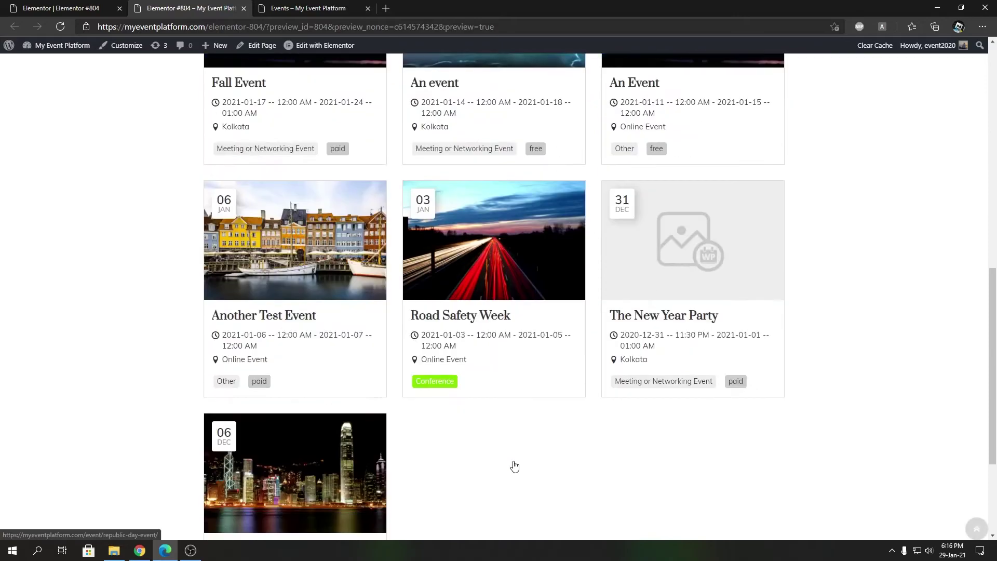
{"action": "scroll", "coordinate": [514, 466], "scroll_direction": "down", "scroll_amount": 3}
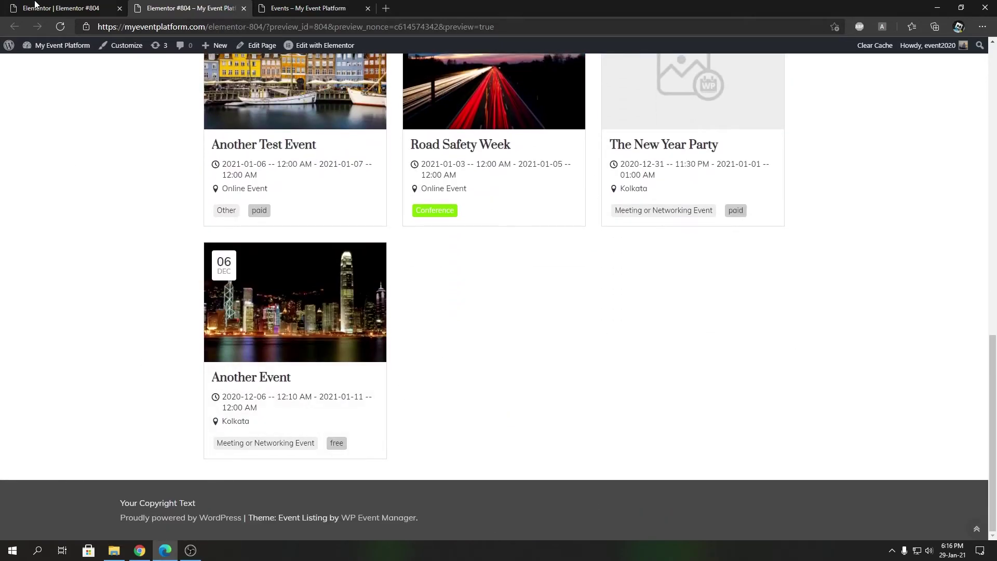
{"action": "left_click", "coordinate": [35, 6]}
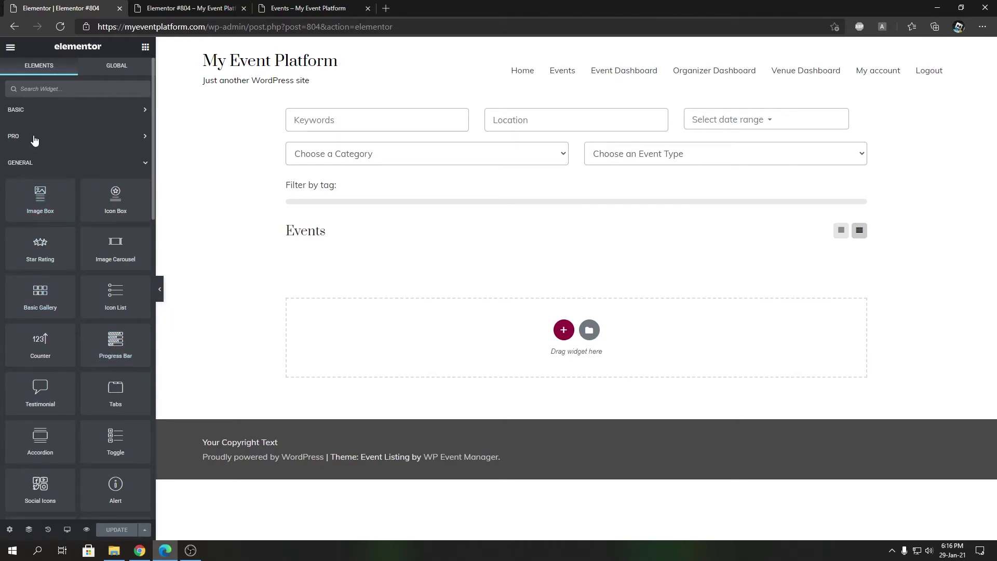
Add an Image widget below the event listing and insert the pink sec-4-bg-img.jpg image.
{"action": "left_click", "coordinate": [42, 112]}
{"action": "left_click_drag", "start_coordinate": [40, 194], "coordinate": [467, 335]}
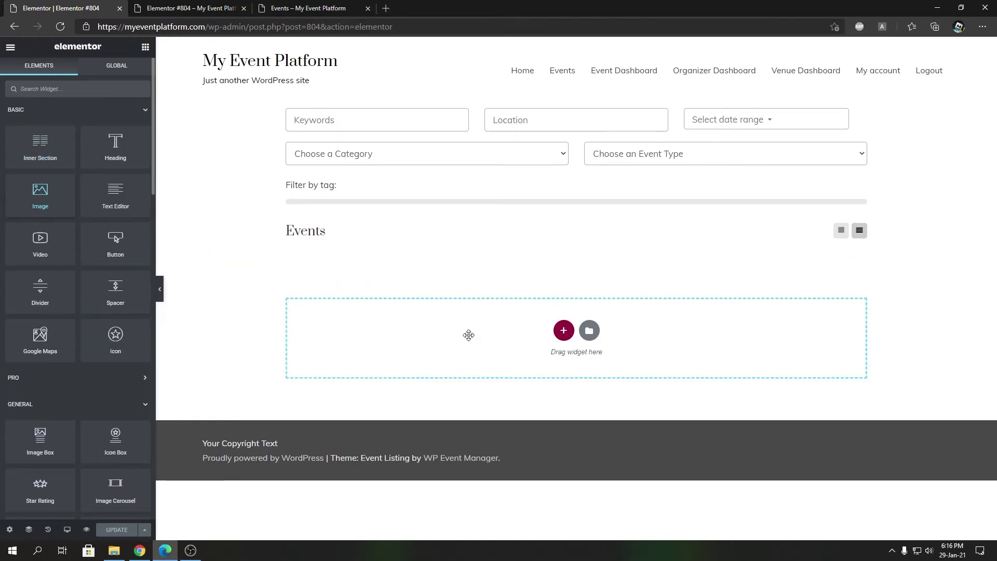
{"action": "left_click", "coordinate": [119, 534]}
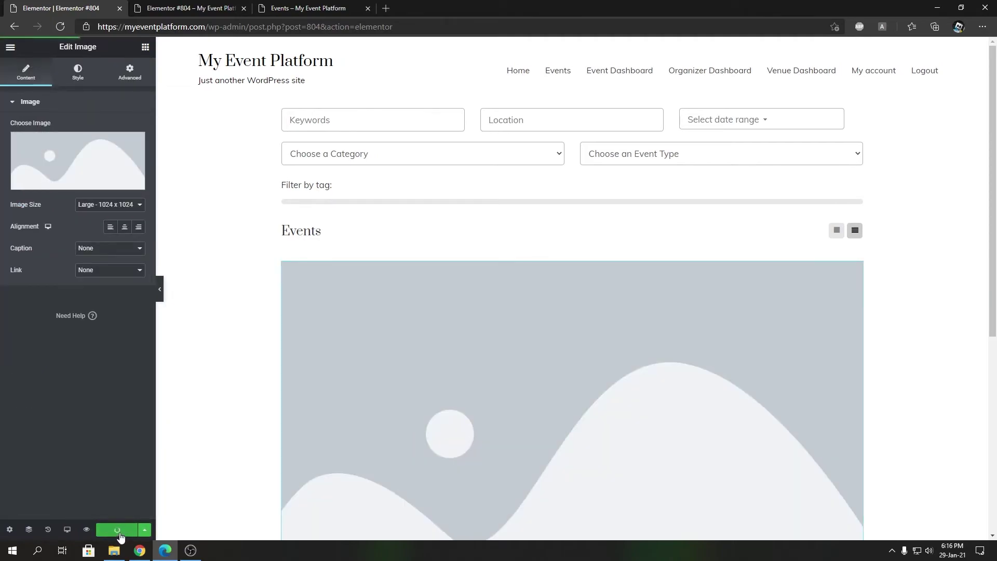
{"action": "left_click", "coordinate": [96, 160]}
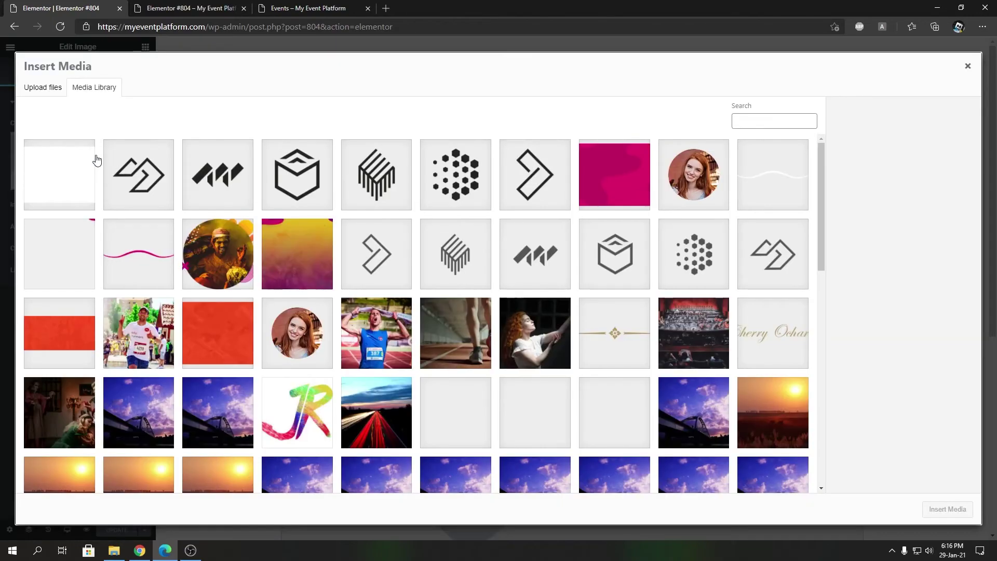
{"action": "left_click", "coordinate": [597, 184]}
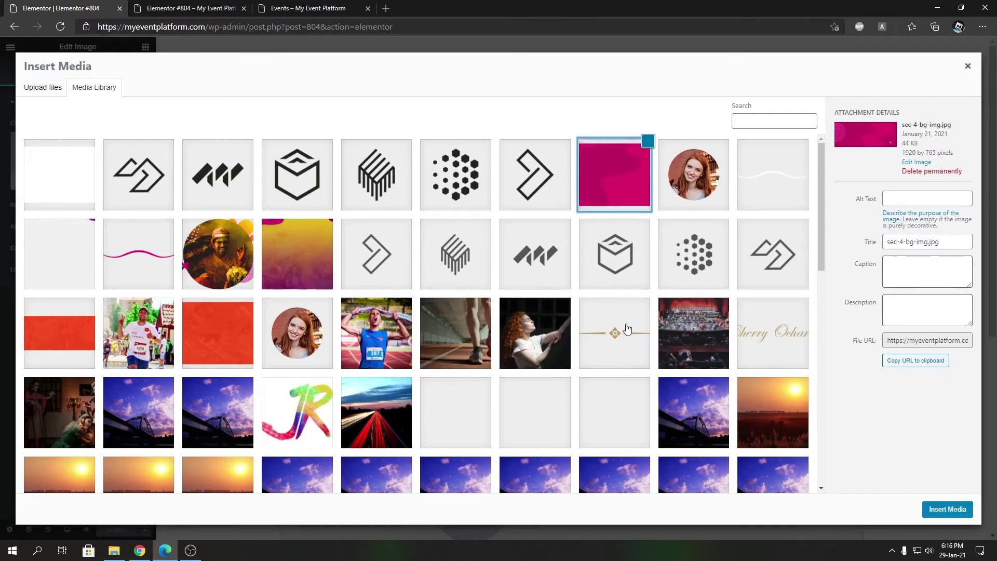
{"action": "left_click", "coordinate": [925, 515]}
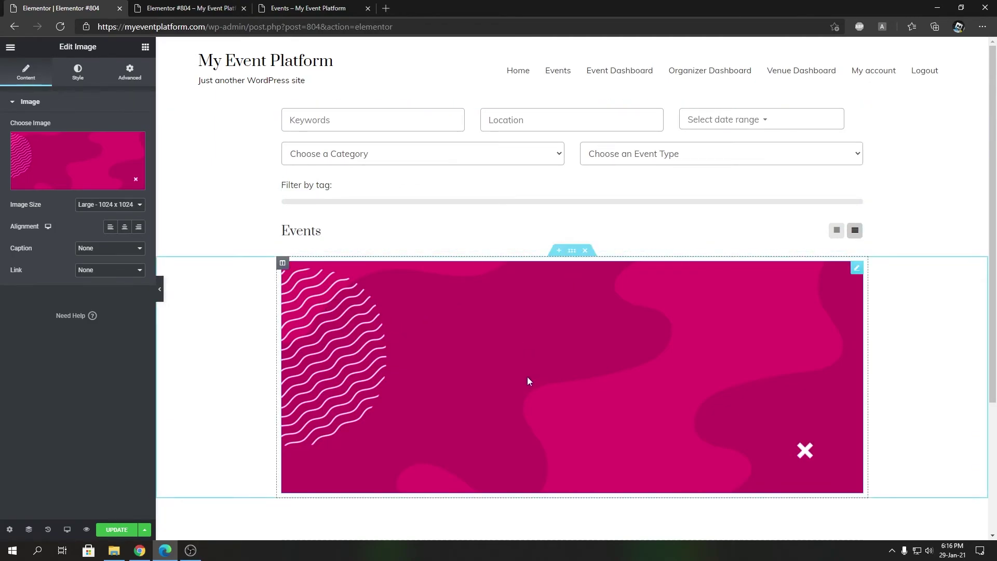
Update the page and reload the preview tab to check the new banner.
{"action": "left_click", "coordinate": [117, 532]}
{"action": "left_click", "coordinate": [182, 7]}
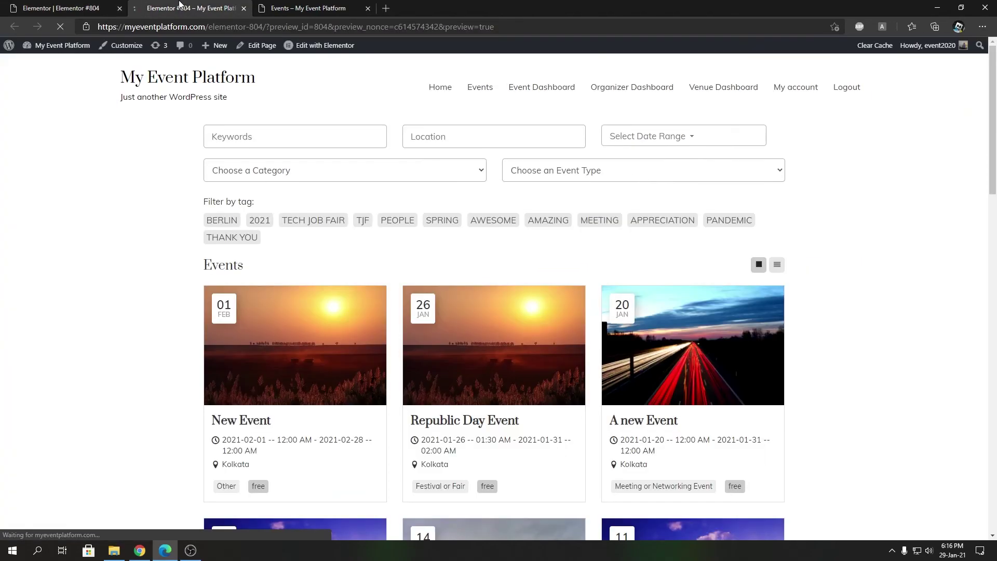
{"action": "key", "text": "F5"}
{"action": "scroll", "coordinate": [463, 405], "scroll_direction": "down", "scroll_amount": 15}
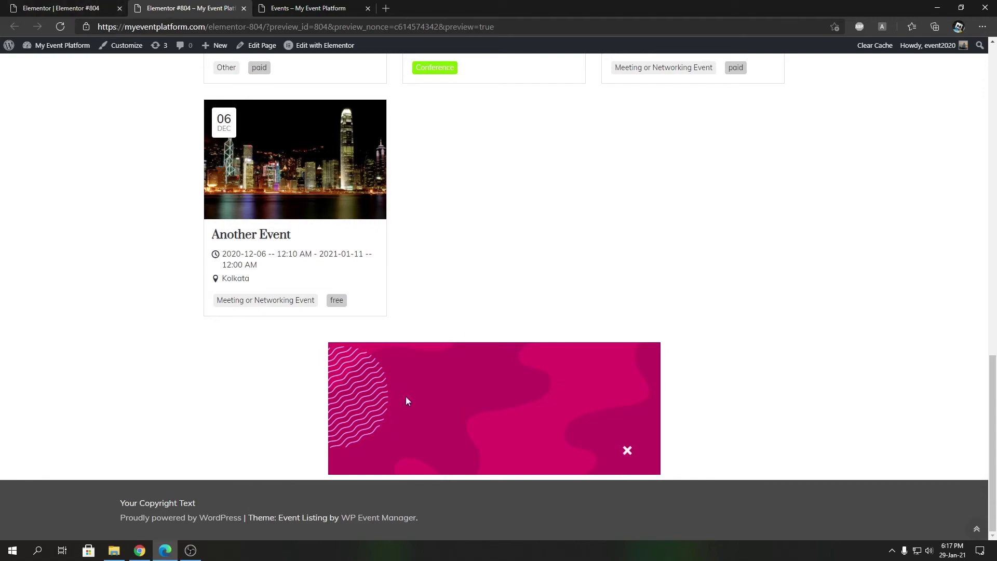
{"action": "key", "text": "ctrl+shift+Tab"}
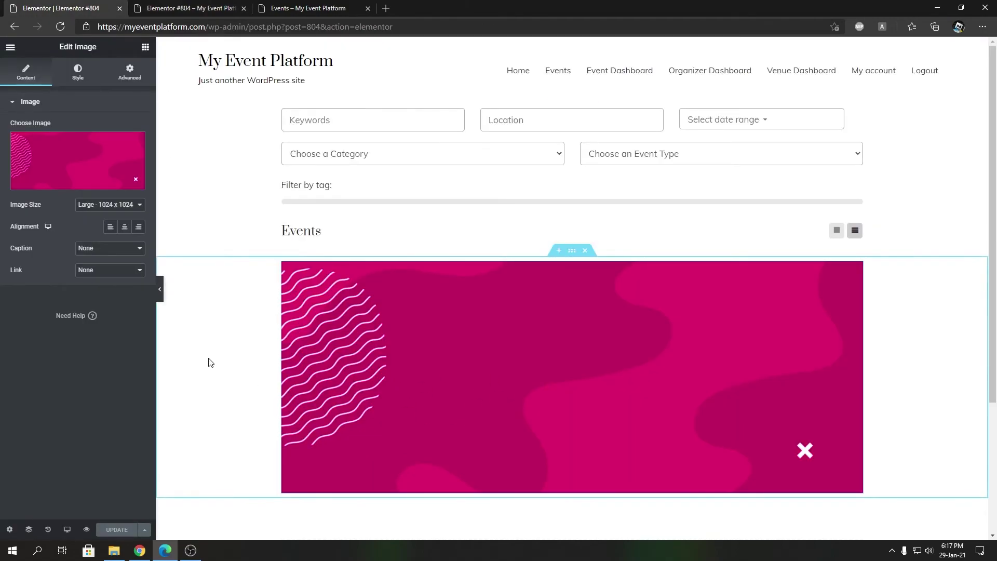
Set the banner's Image Size to Full and update the page.
{"action": "left_click", "coordinate": [101, 207]}
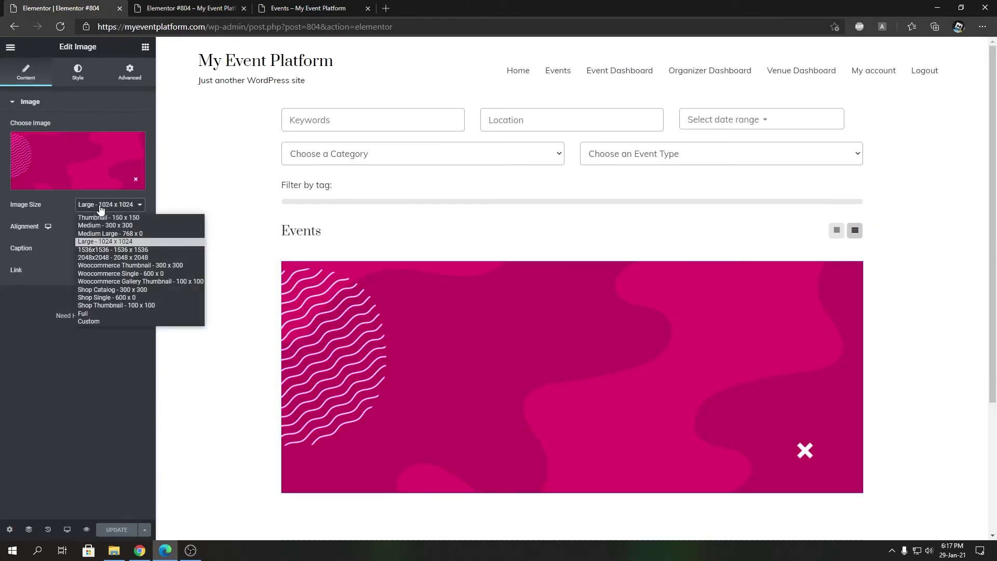
{"action": "left_click", "coordinate": [101, 314]}
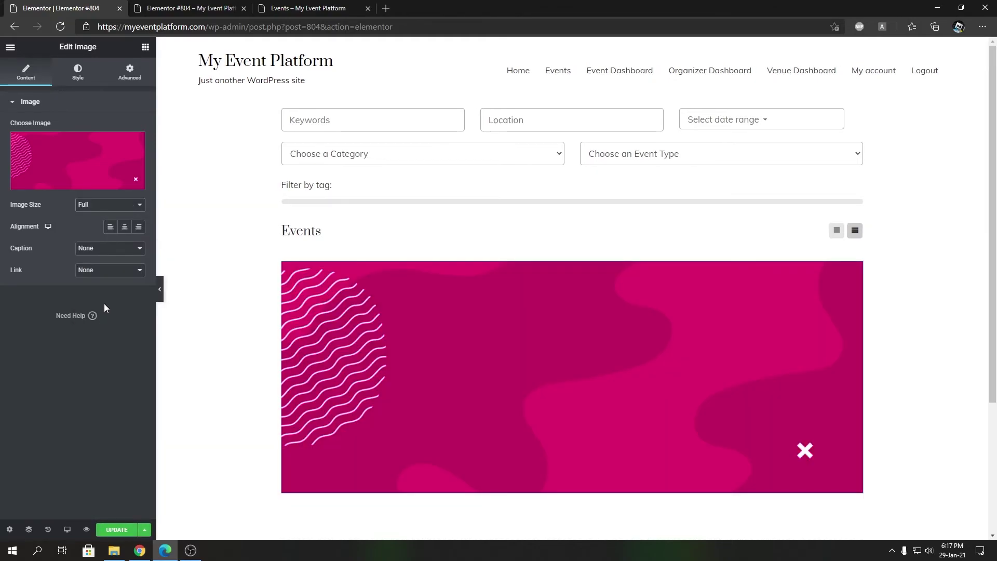
{"action": "left_click", "coordinate": [123, 529]}
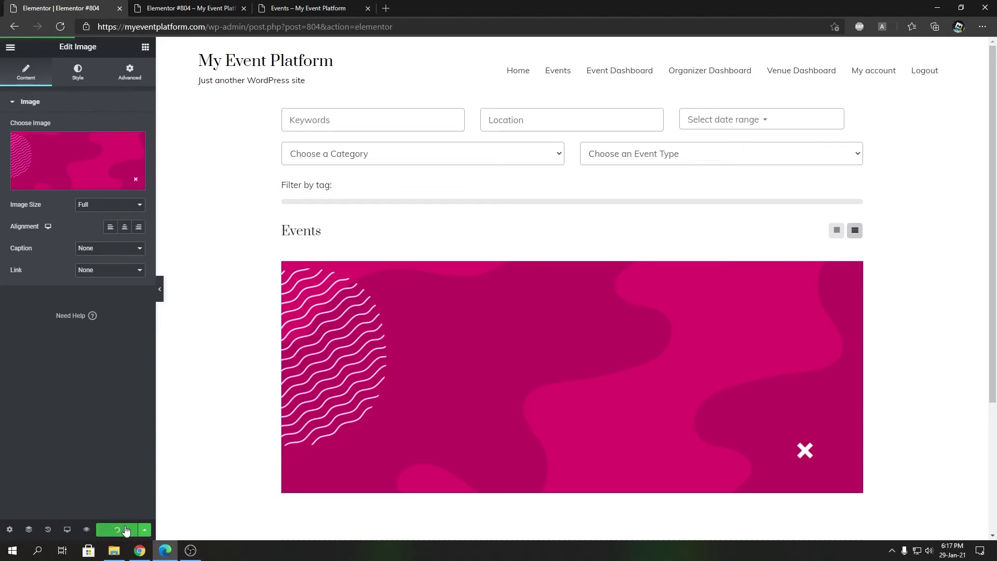
Reload the preview and scroll through the event grid down to the full-size pink banner.
{"action": "left_click", "coordinate": [203, 6]}
{"action": "key", "text": "F5"}
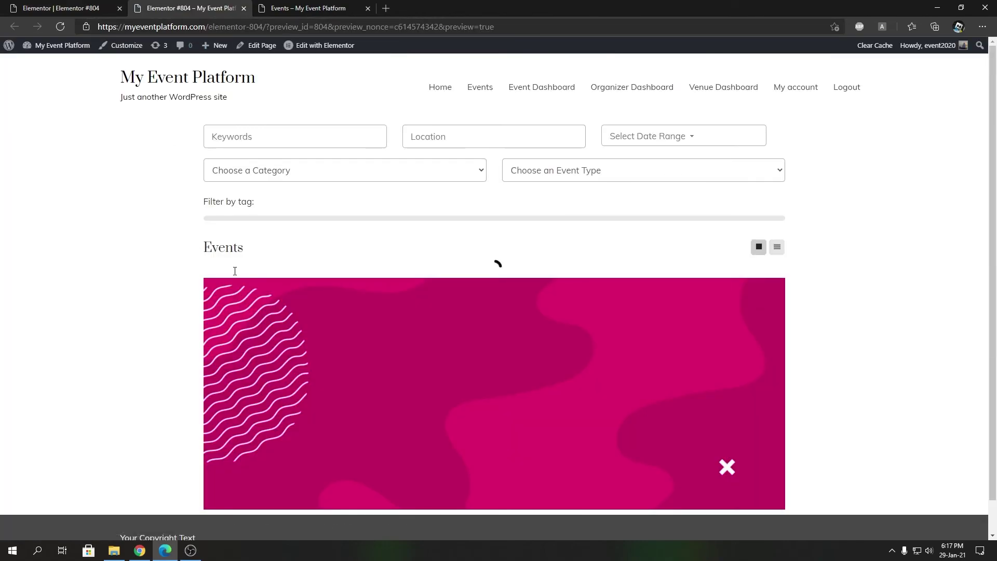
{"action": "scroll", "coordinate": [402, 304], "scroll_direction": "down", "scroll_amount": 15}
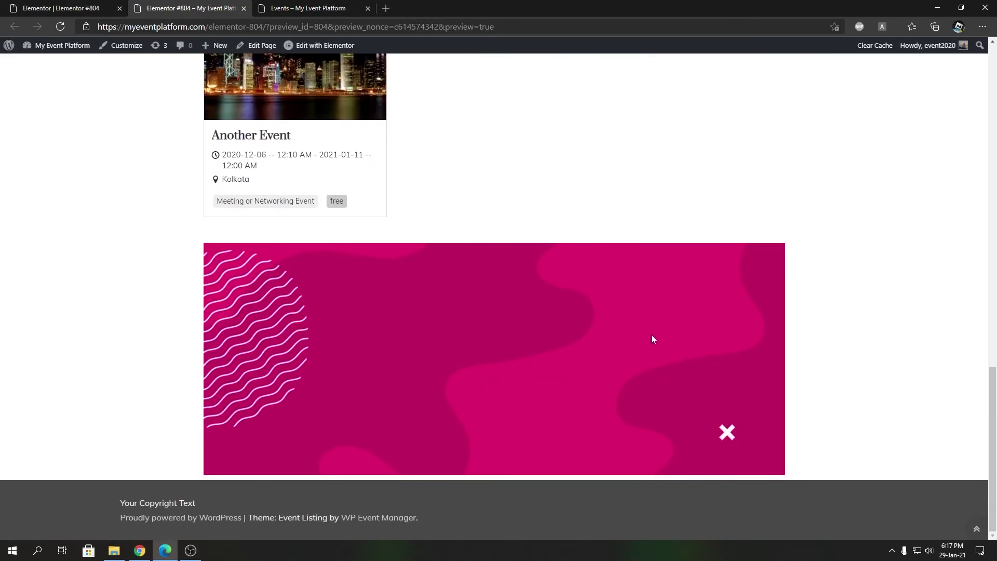
{"action": "scroll", "coordinate": [441, 302], "scroll_direction": "up", "scroll_amount": 4}
{"action": "scroll", "coordinate": [534, 244], "scroll_direction": "up", "scroll_amount": 10}
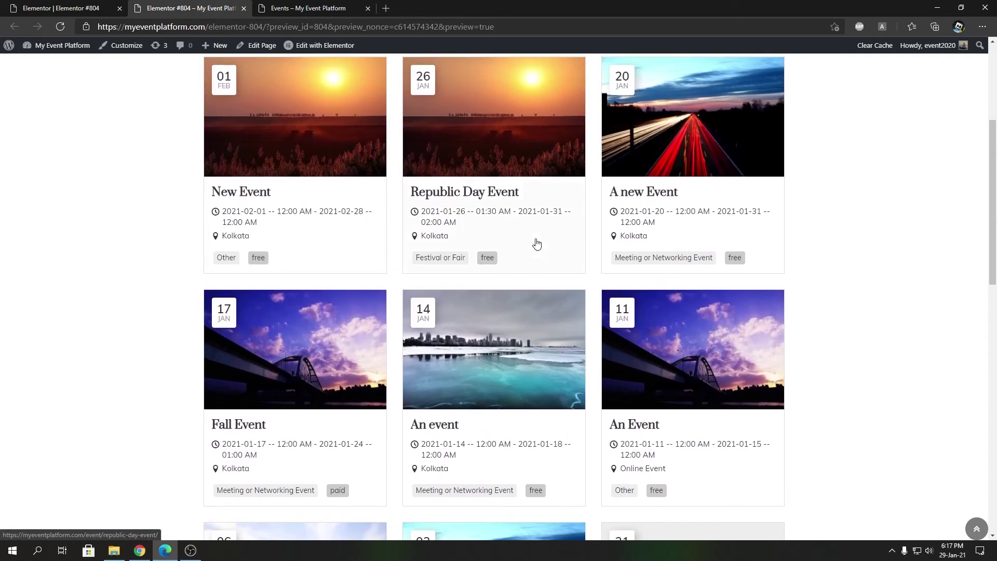
{"action": "scroll", "coordinate": [439, 353], "scroll_direction": "down", "scroll_amount": 12}
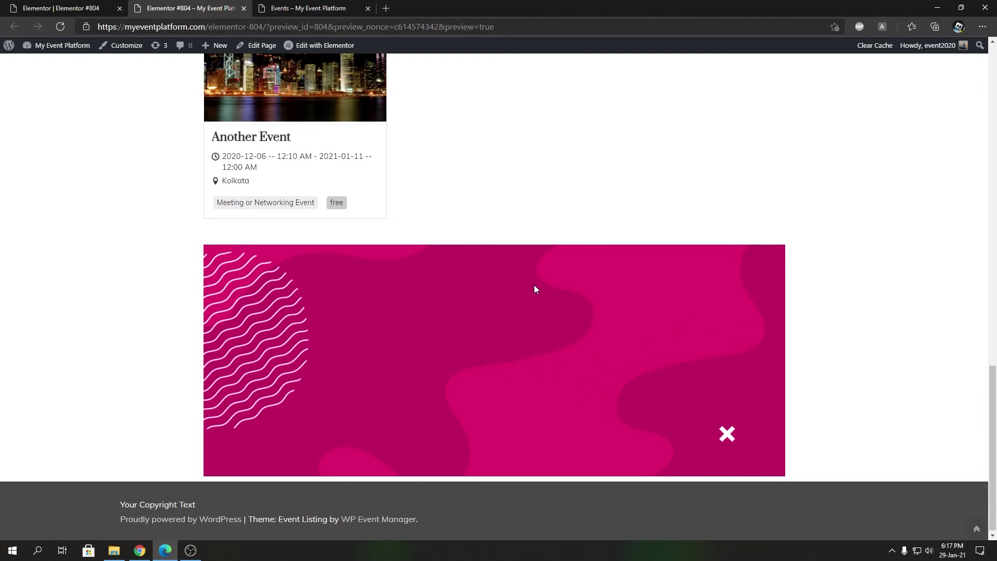
{"action": "scroll", "coordinate": [534, 286], "scroll_direction": "up", "scroll_amount": 6}
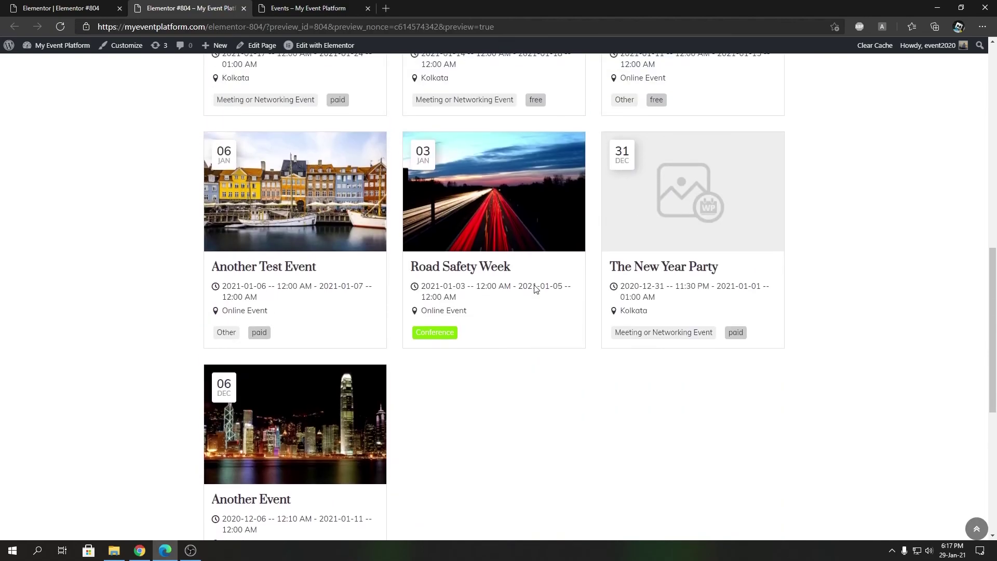
{"action": "scroll", "coordinate": [421, 310], "scroll_direction": "up", "scroll_amount": 10}
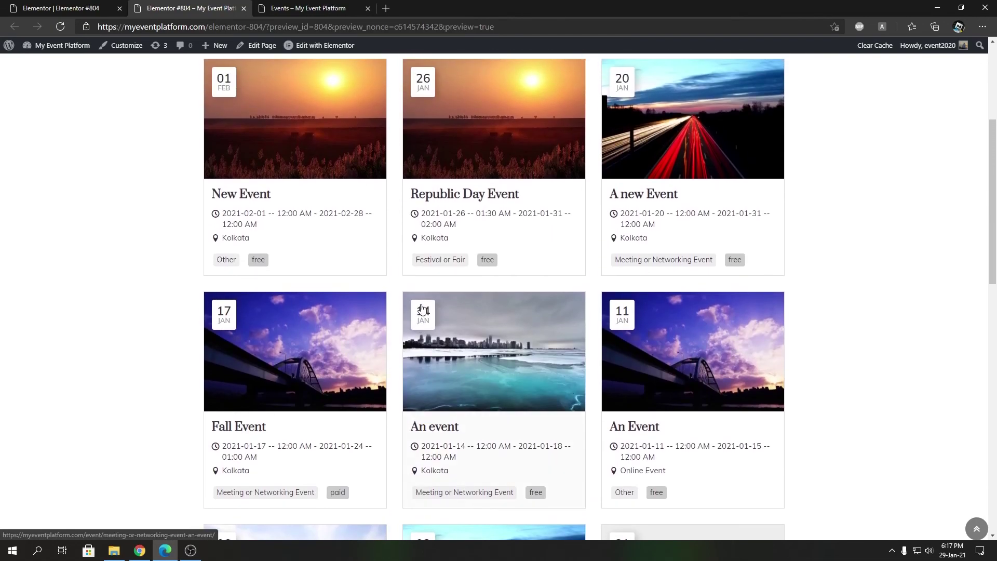